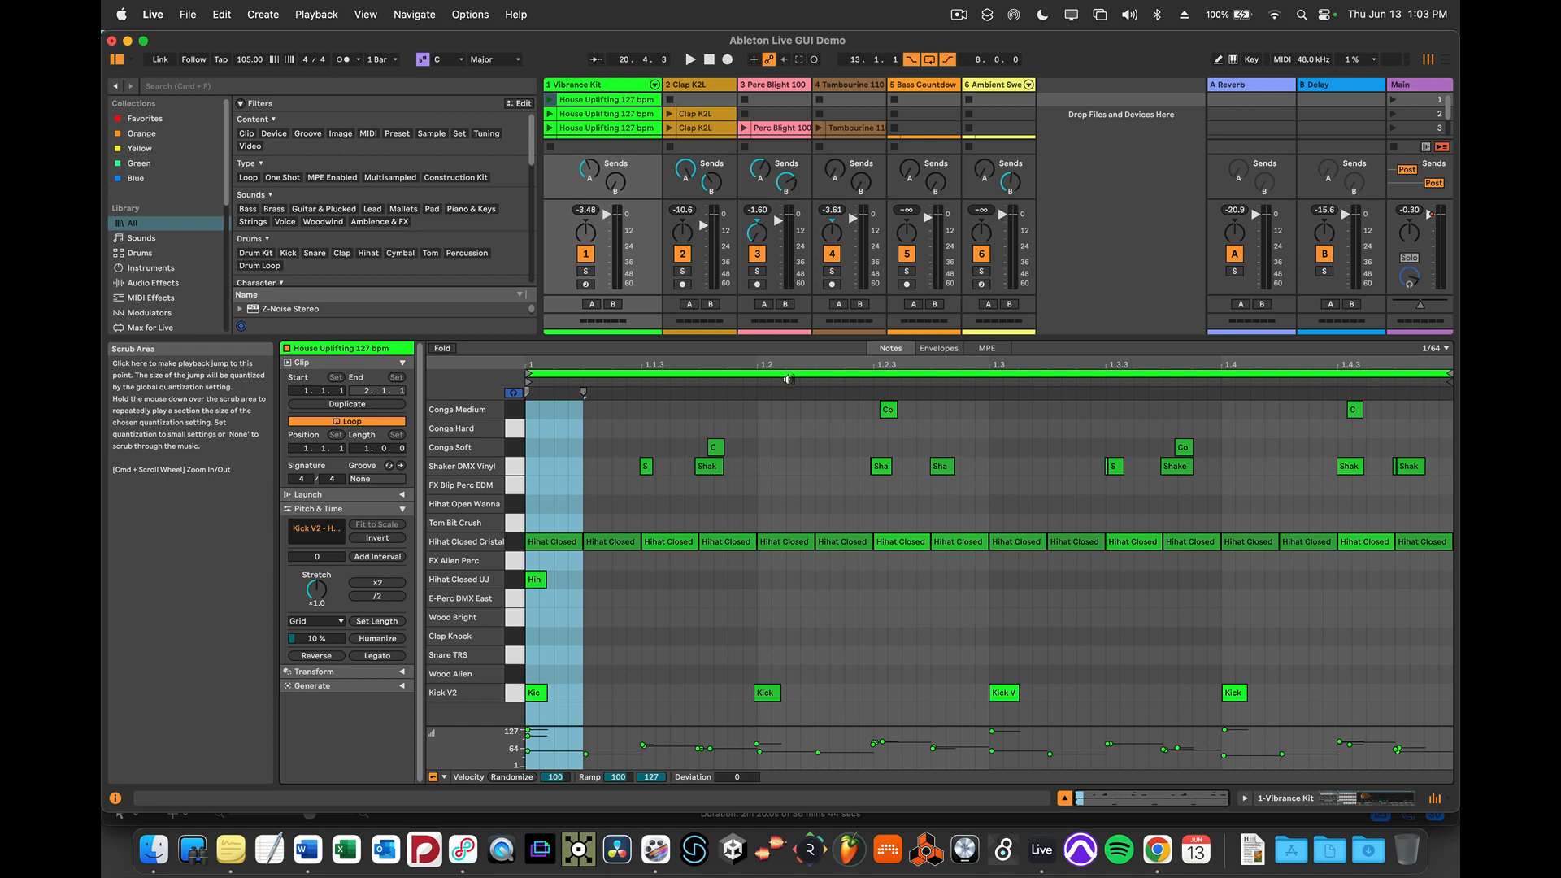
View the Tambourine 110 bpm audio clip, and reopen the first House Uplifting 127 bpm MIDI clip on the Vibrance Kit track
left_click(684, 513)
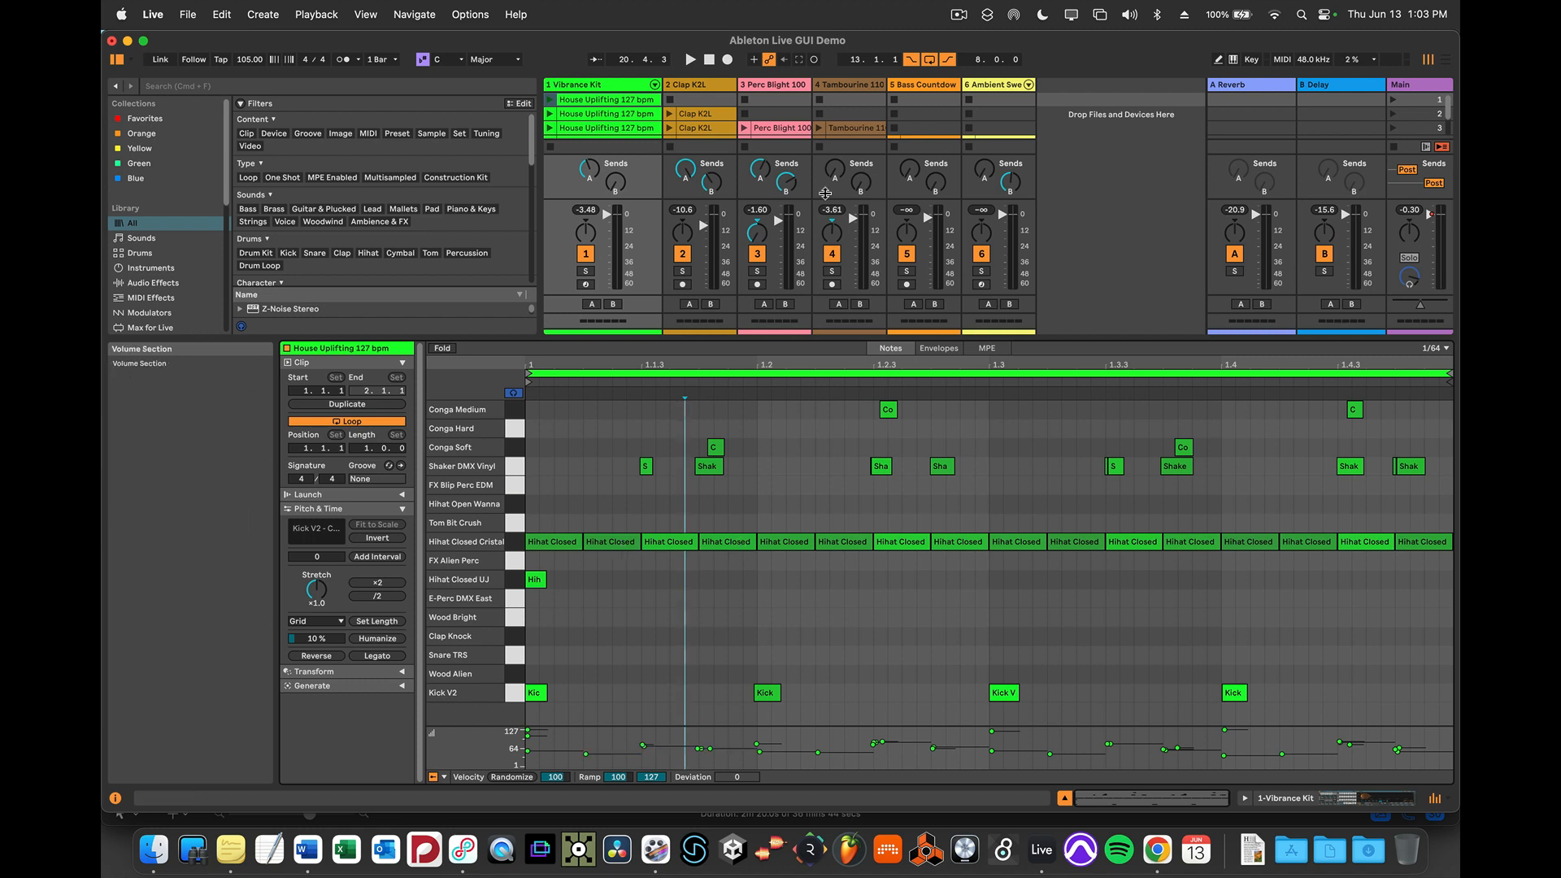
left_click(864, 130)
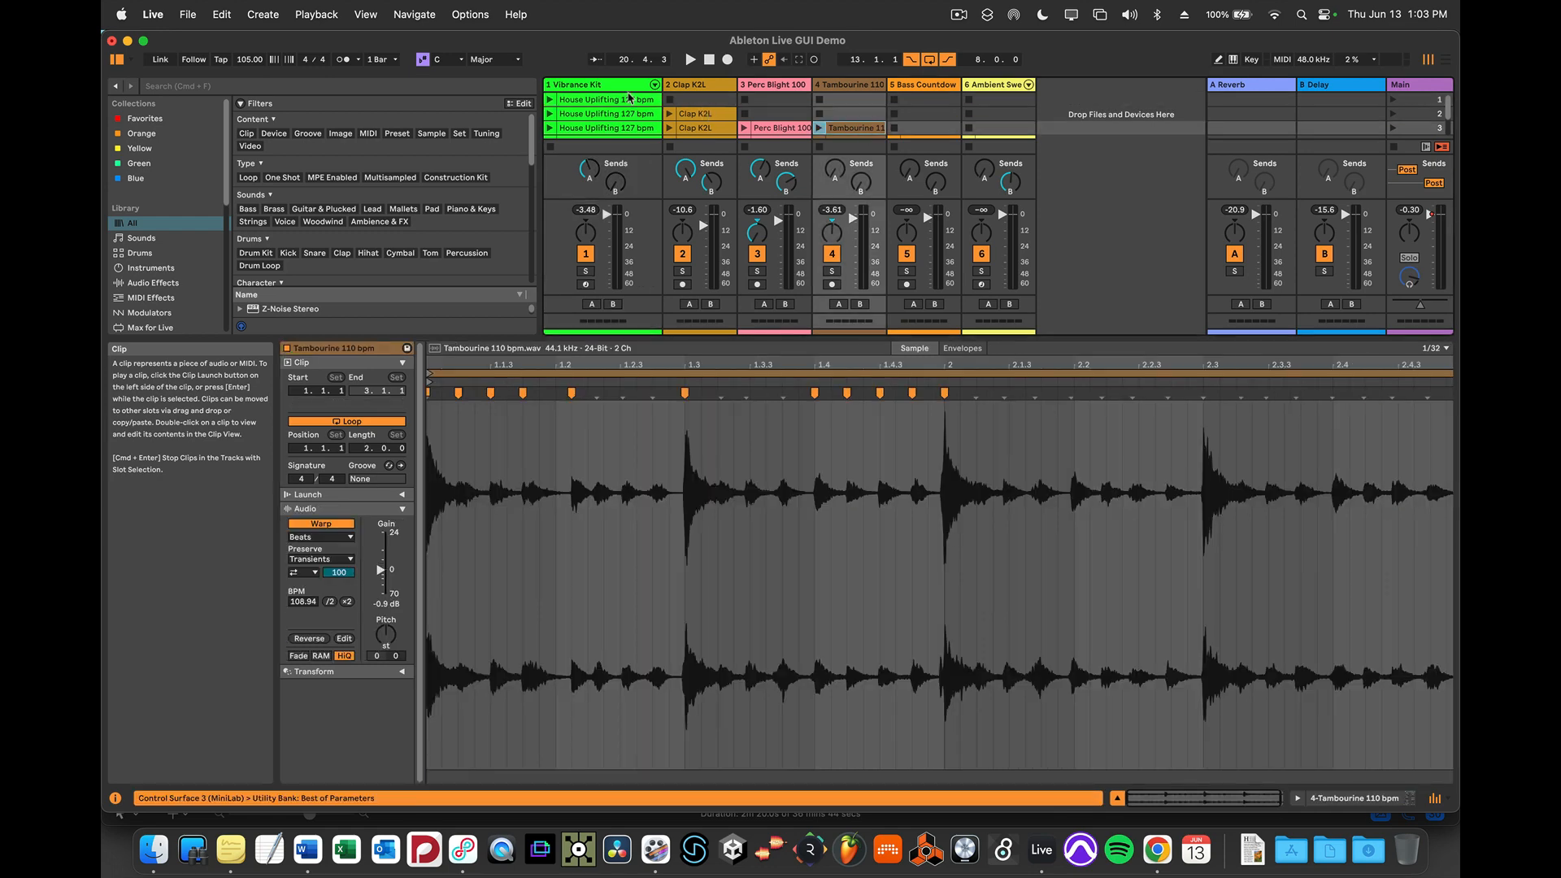
left_click(629, 98)
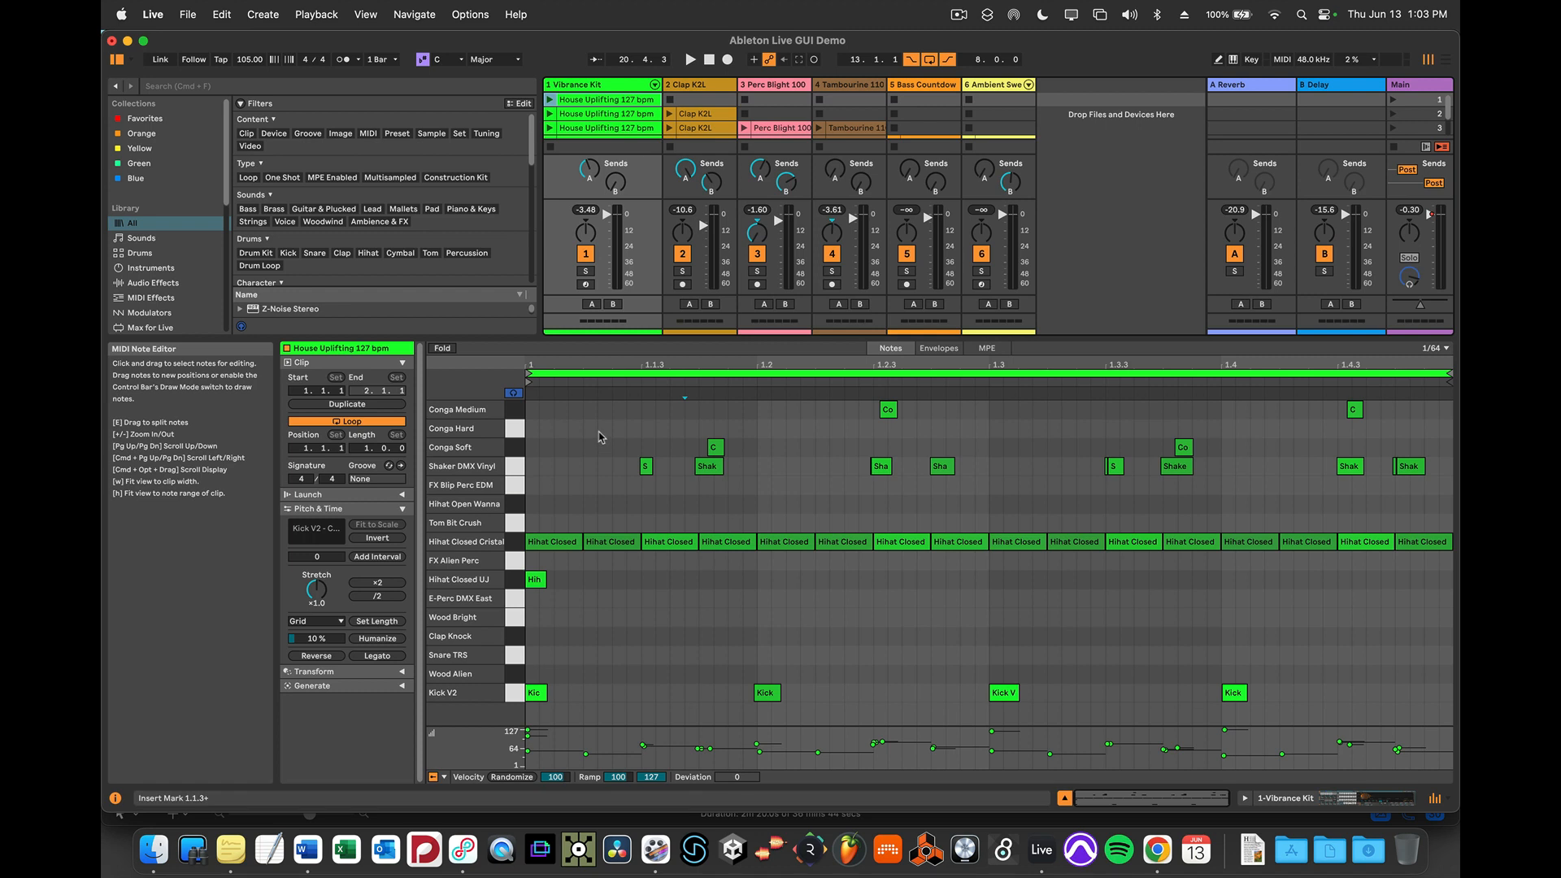
Delete the first eight Hihat Closed Cristal notes, from the start of the clip up to beat 1.3
double_click(544, 543)
double_click(609, 542)
double_click(668, 542)
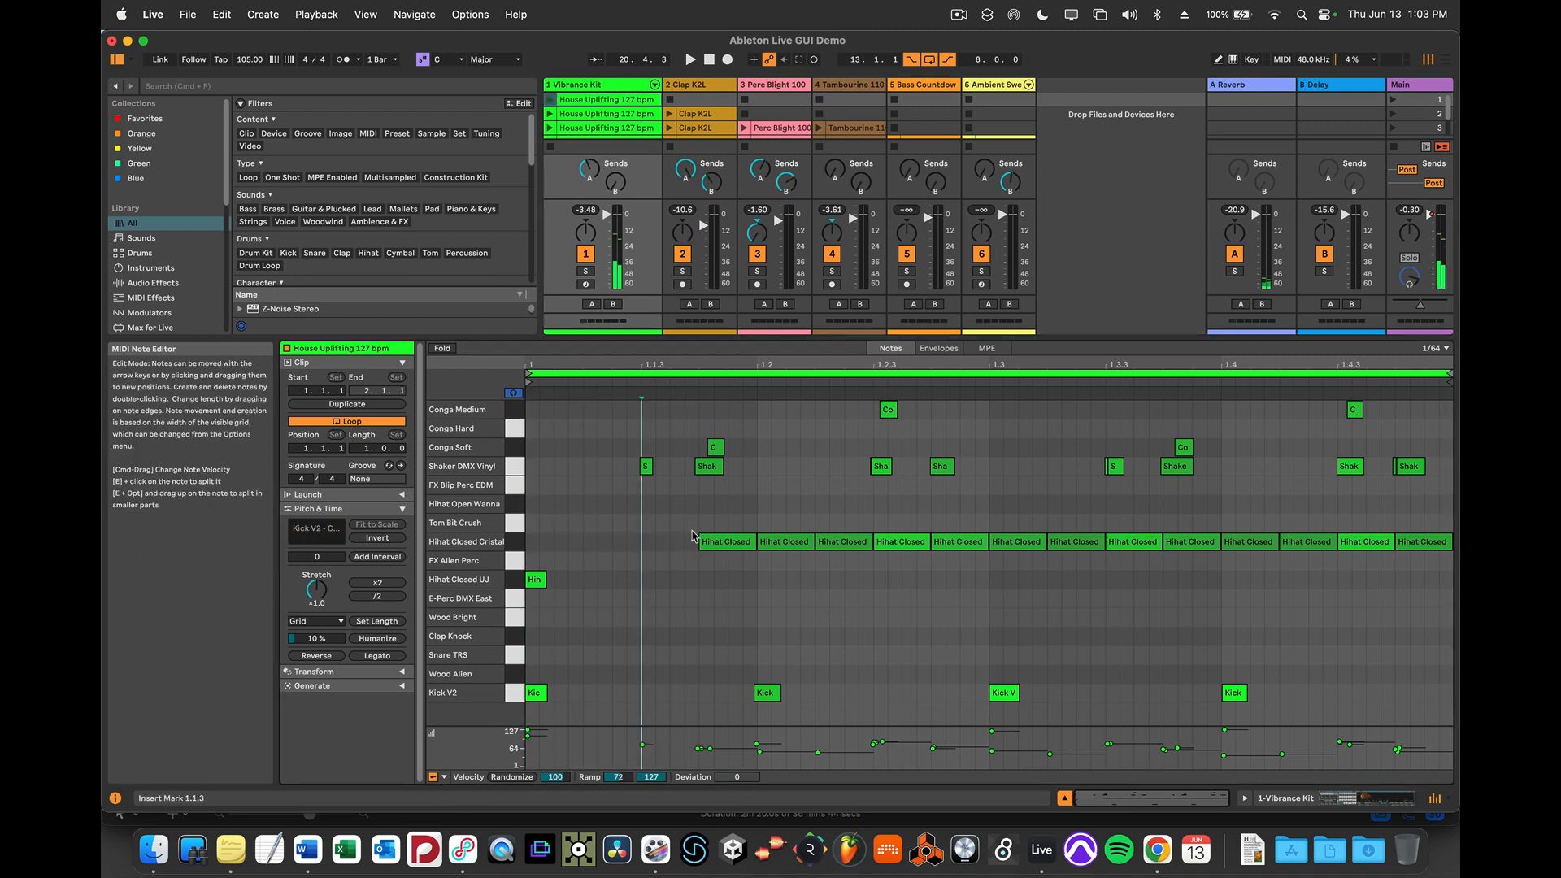
left_click_drag(692, 537, 948, 584)
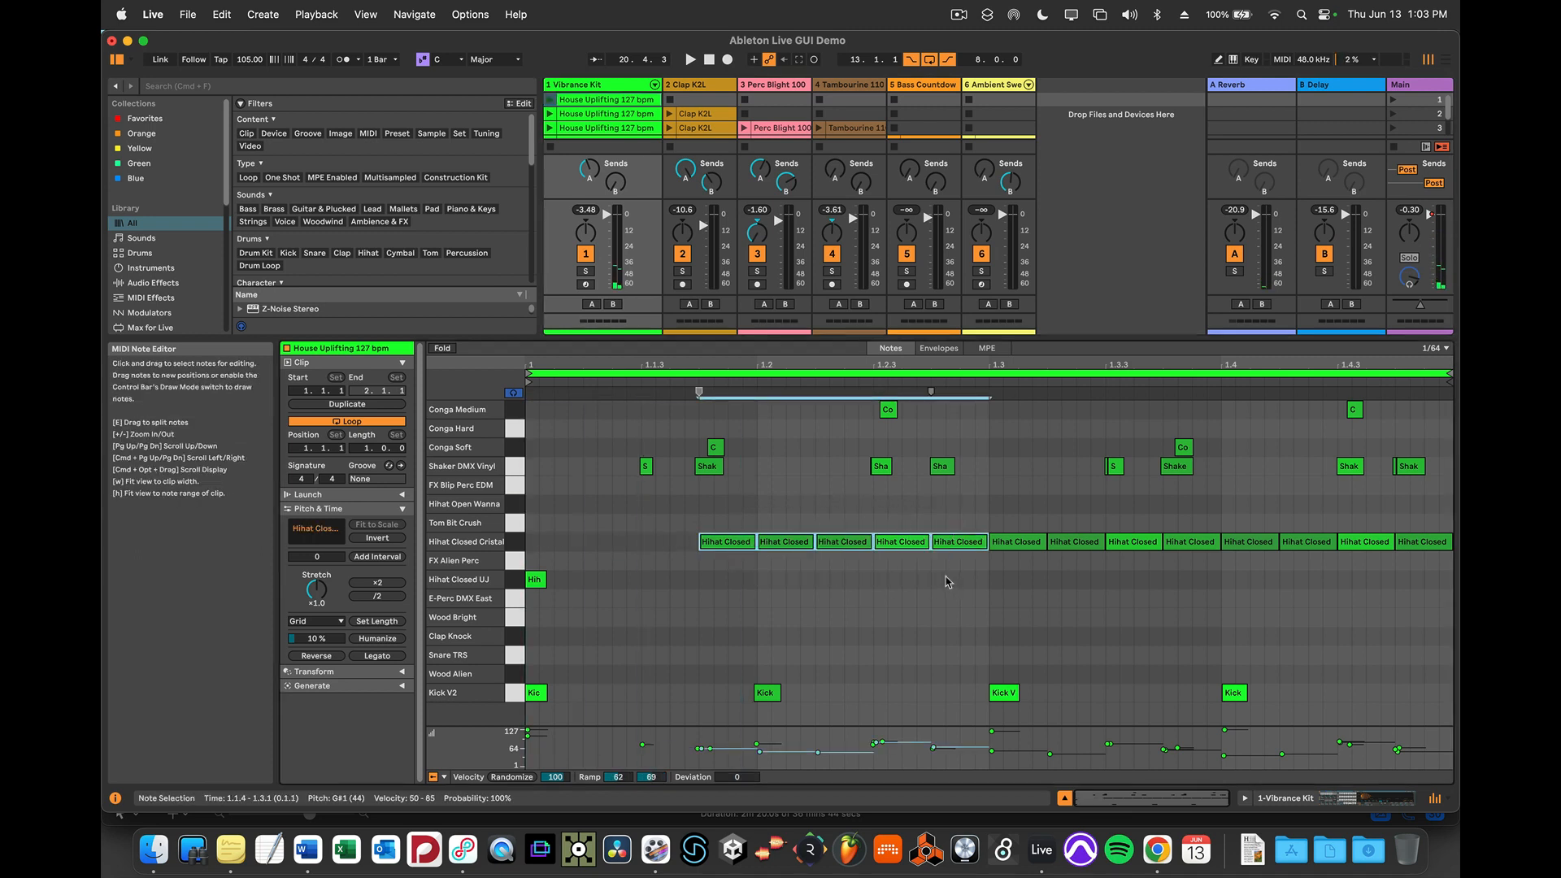
key("Delete")
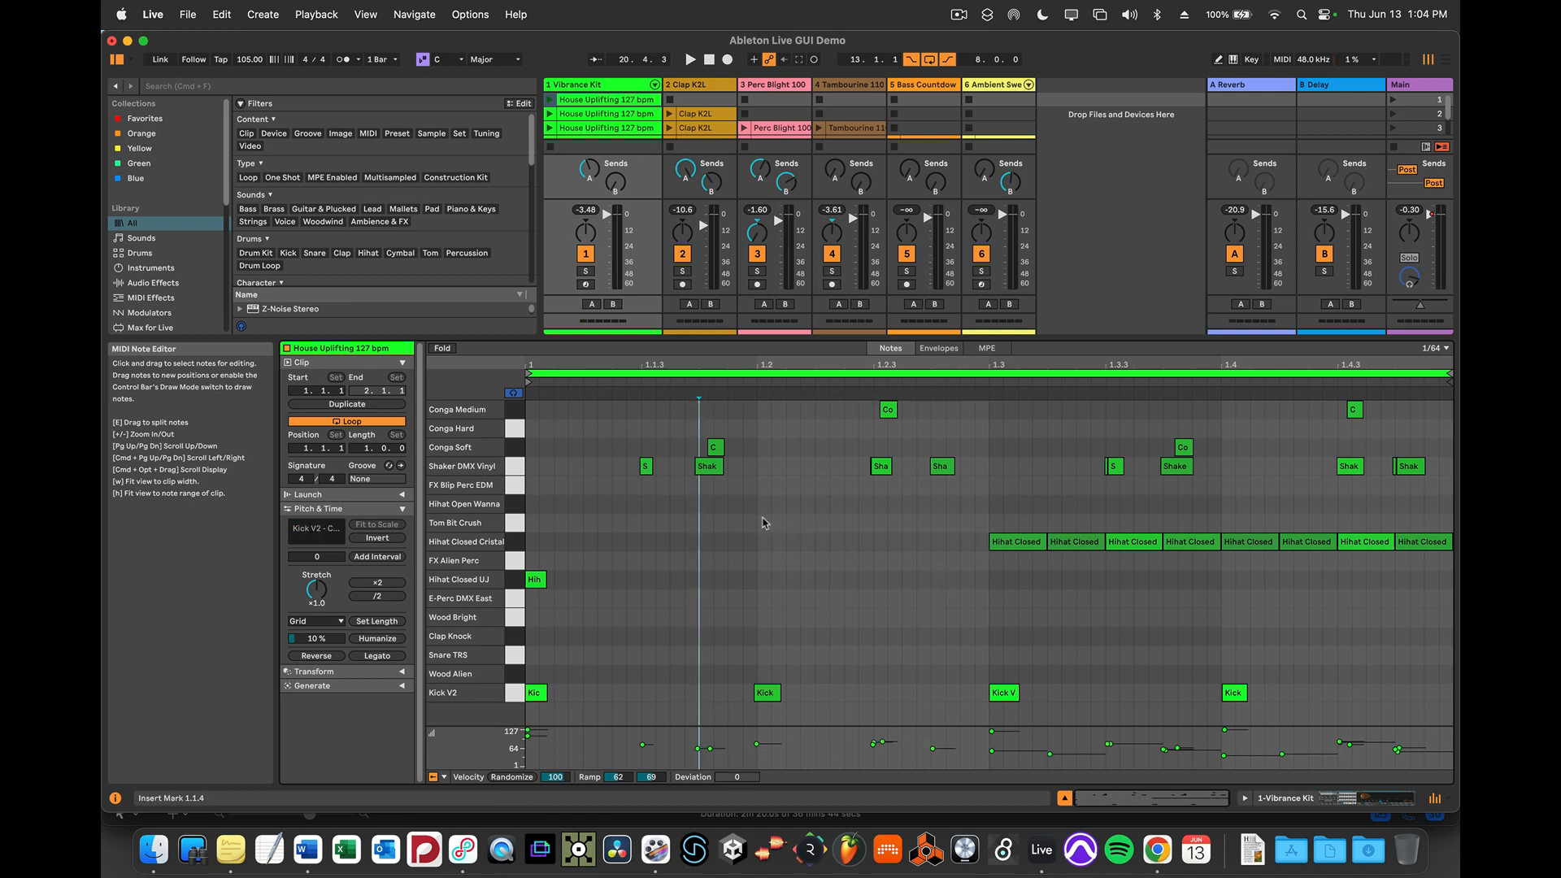
Undo all the deletions in the Hihat Closed Cristal row
key("super+z")
key("super+z")
key("super+z")
key("super+z")
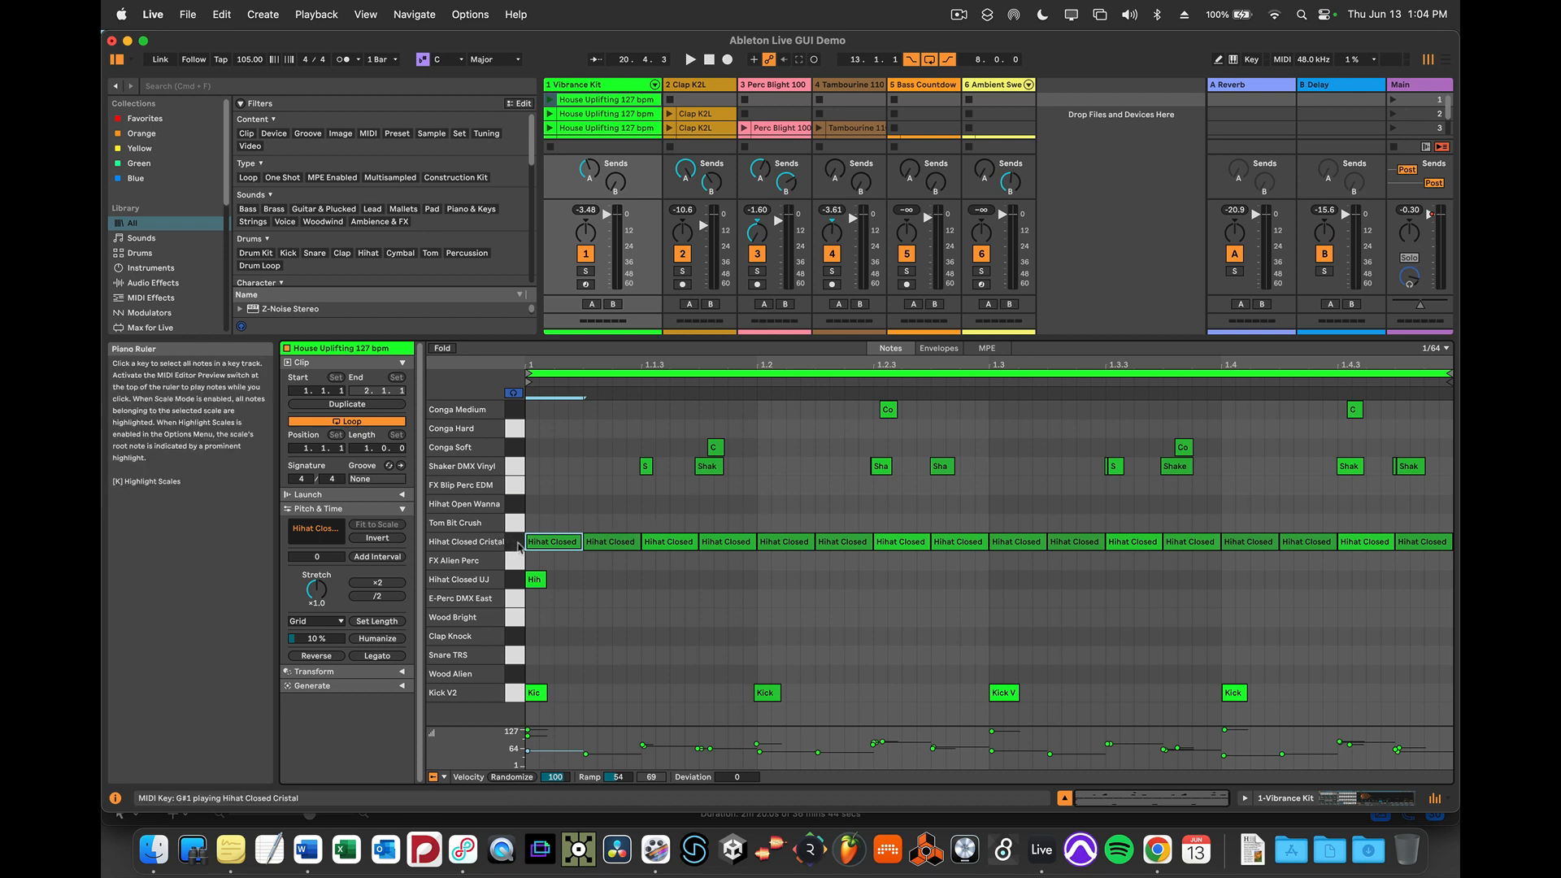
Move every Hihat Closed Cristal note up to the Conga Hard row and play the clip
mouse_move(539, 543)
left_mouse_down()
mouse_move(553, 453)
mouse_move(544, 561)
mouse_move(542, 543)
left_mouse_up()
left_click(513, 543)
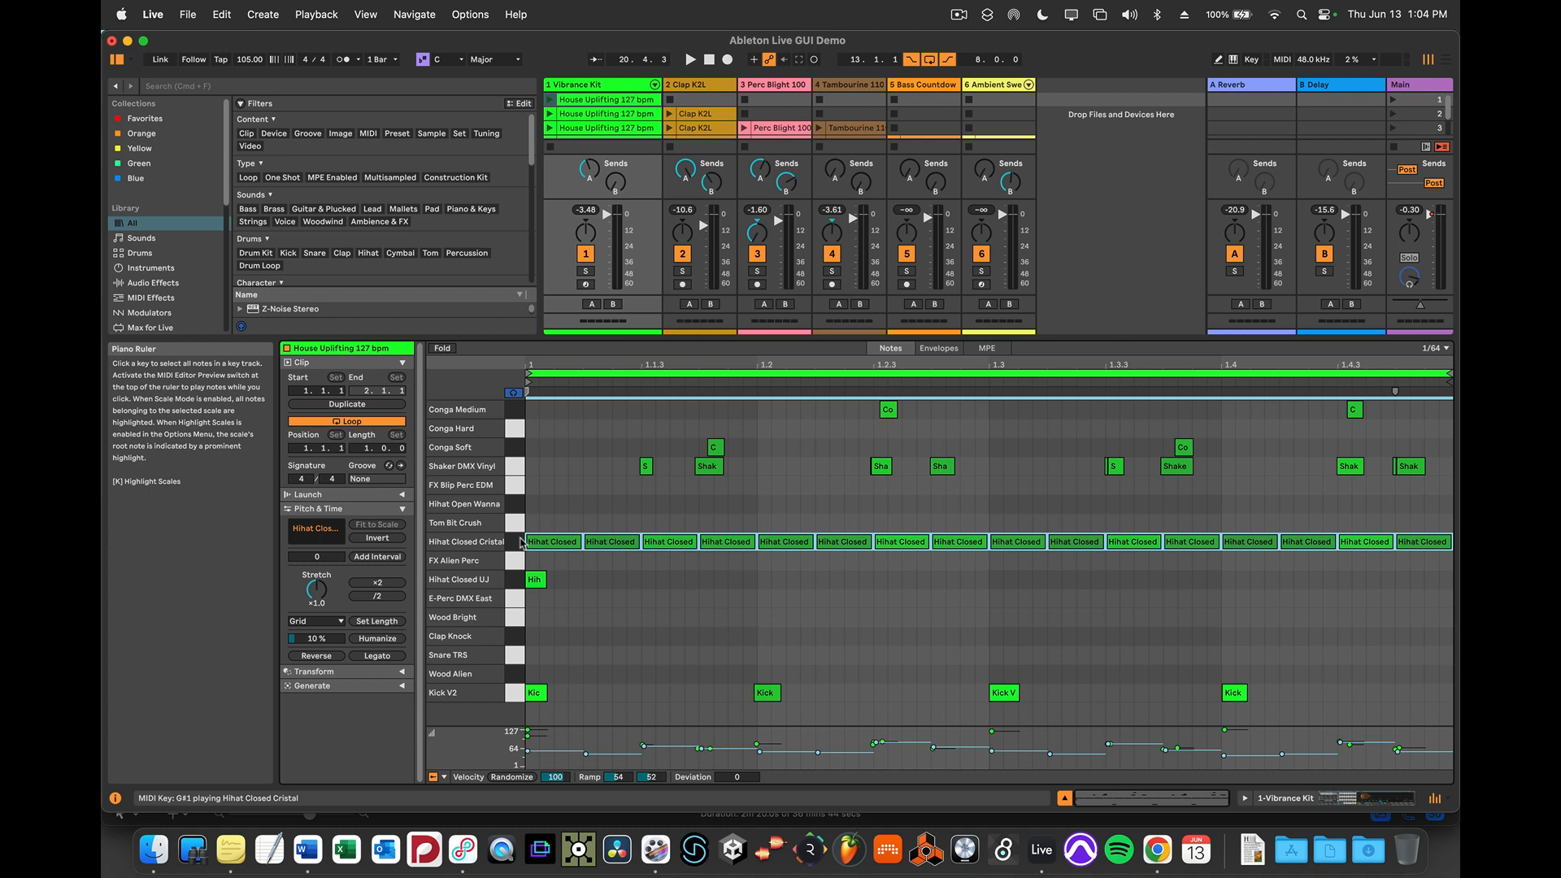
key("Up")
key("Up")
key("Up")
key("Up")
key("Up")
key("Up")
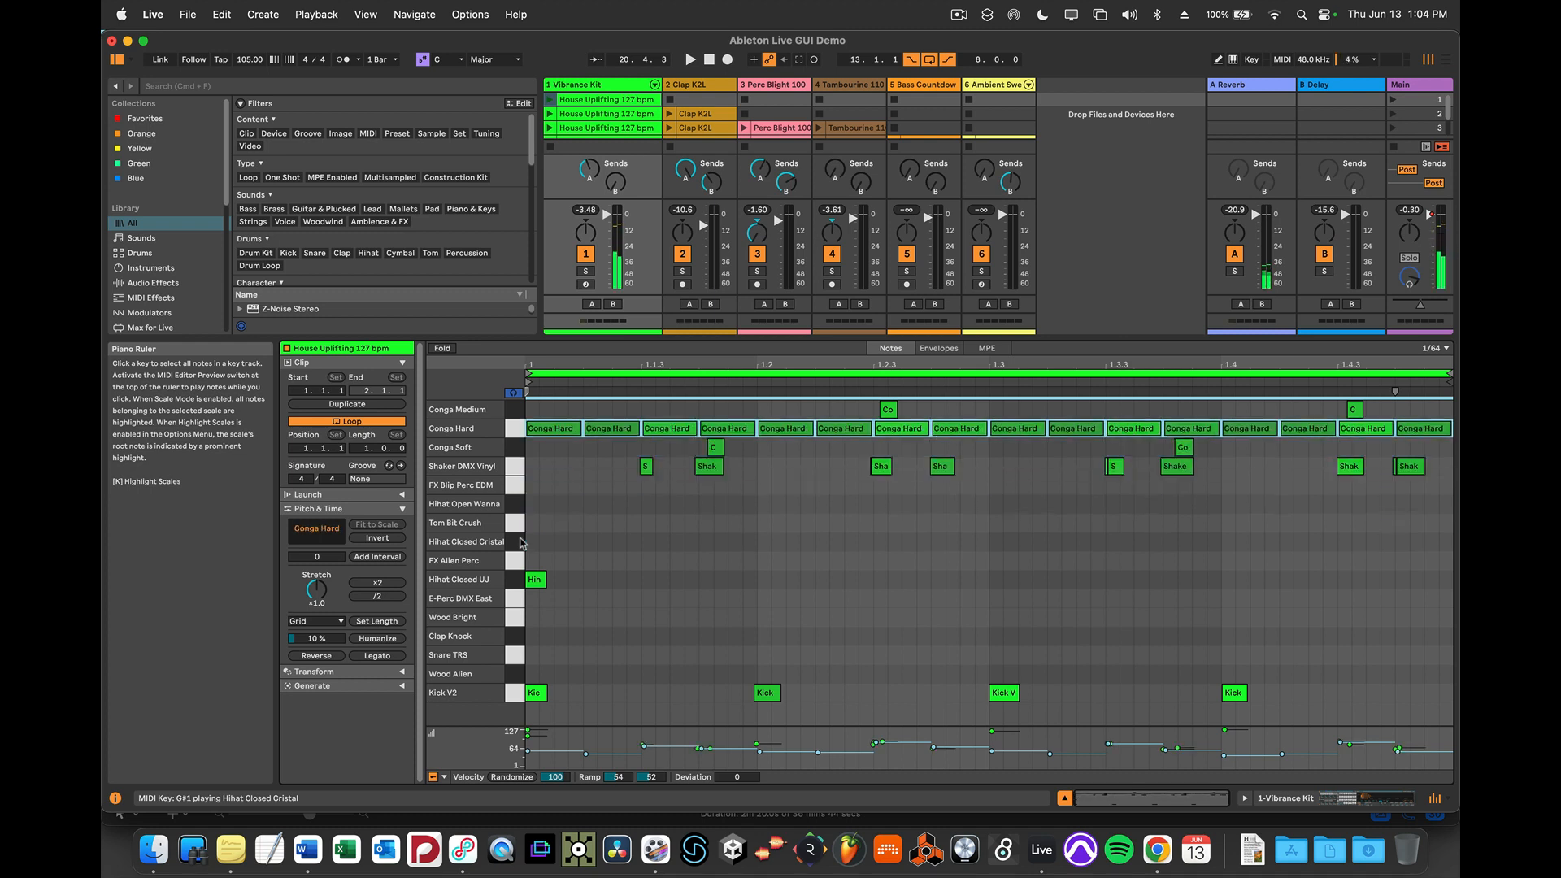
left_click(551, 104)
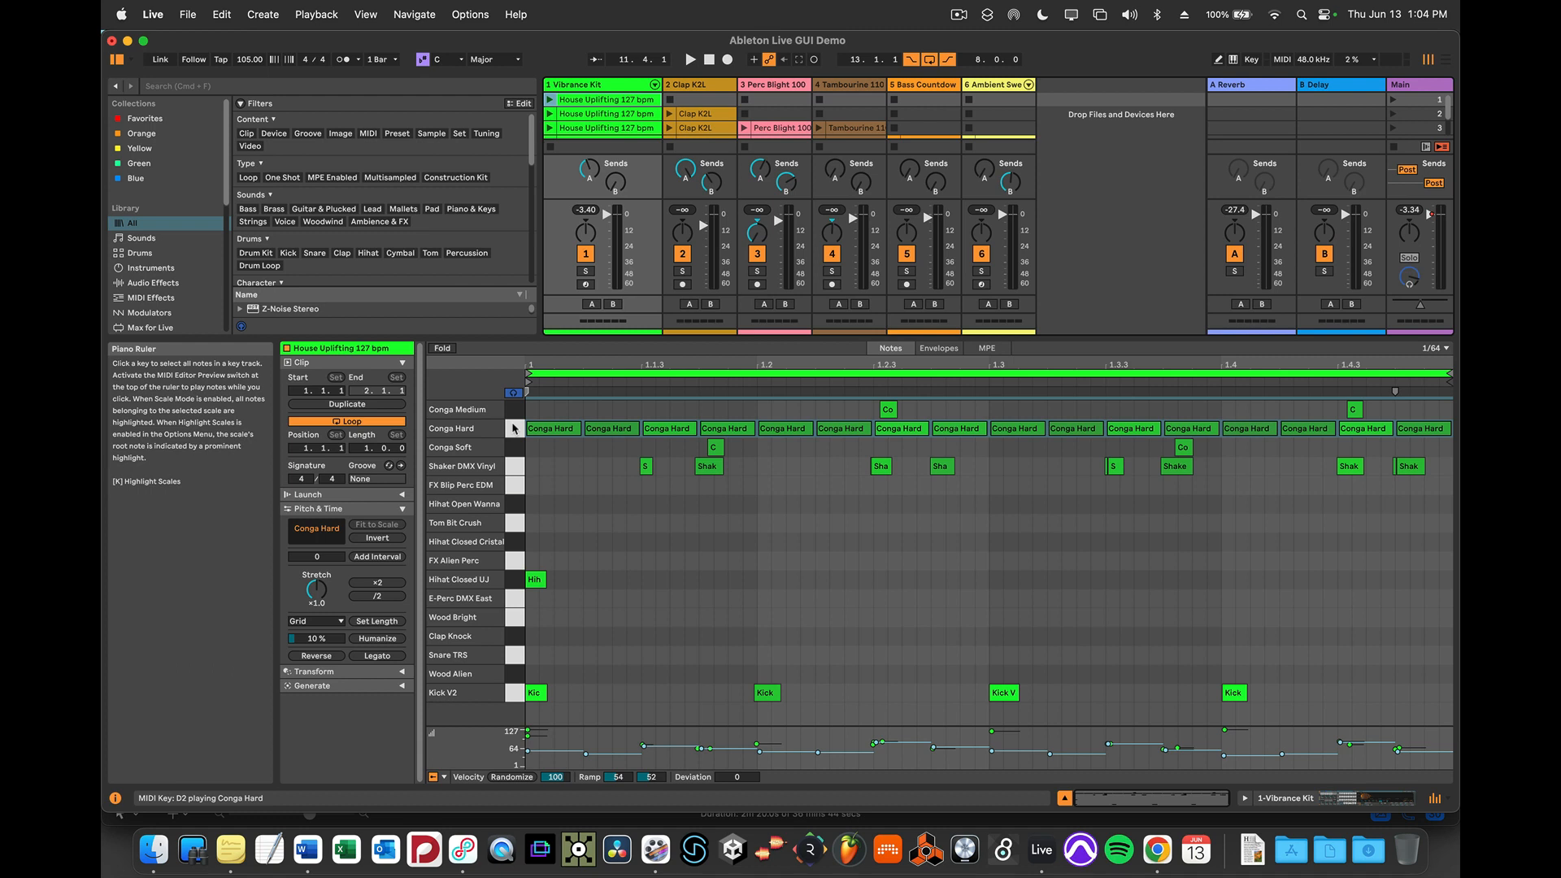
Return the moved Conga Hard notes to the Hihat Closed Cristal row
key("Down")
key("Down")
key("Down")
key("Down")
key("Down")
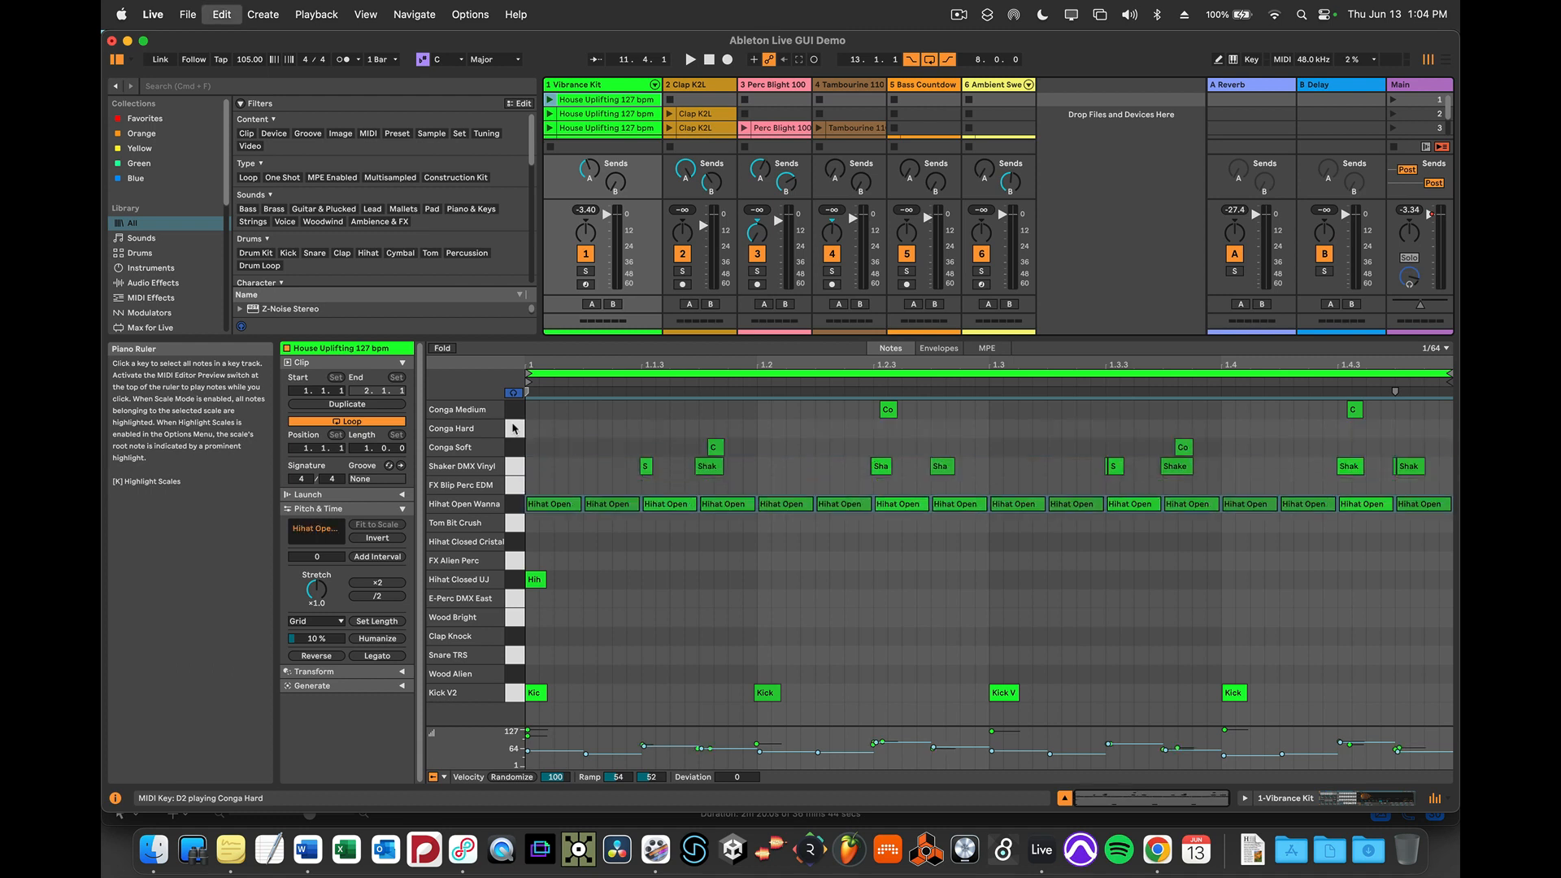
key("Down")
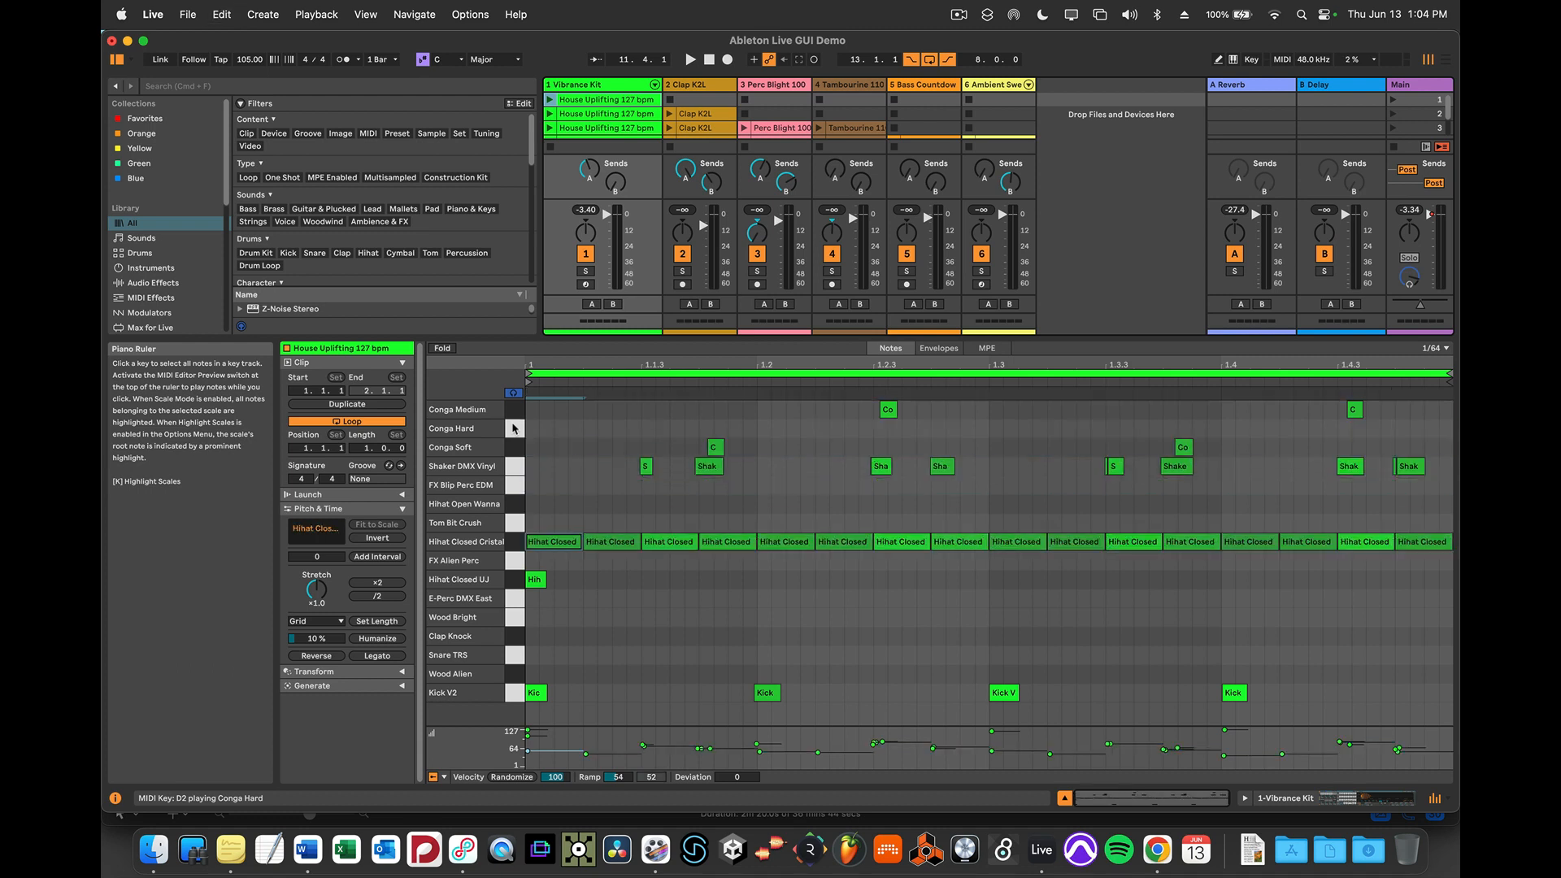
Set the MIDI note editor to a fixed 1/16 grid
right_click(600, 412)
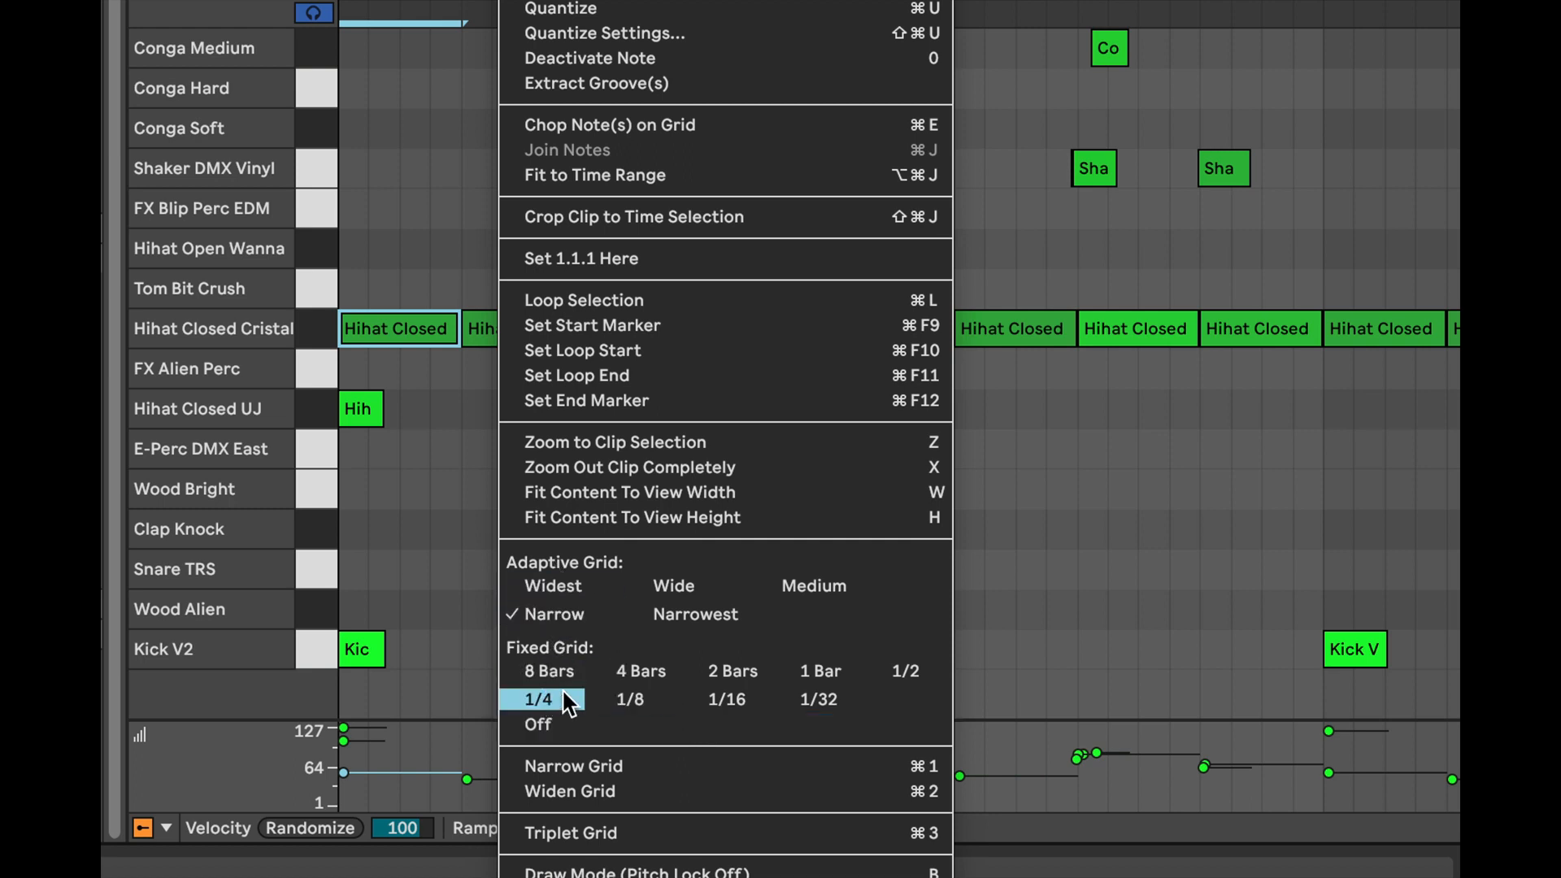
left_click(726, 699)
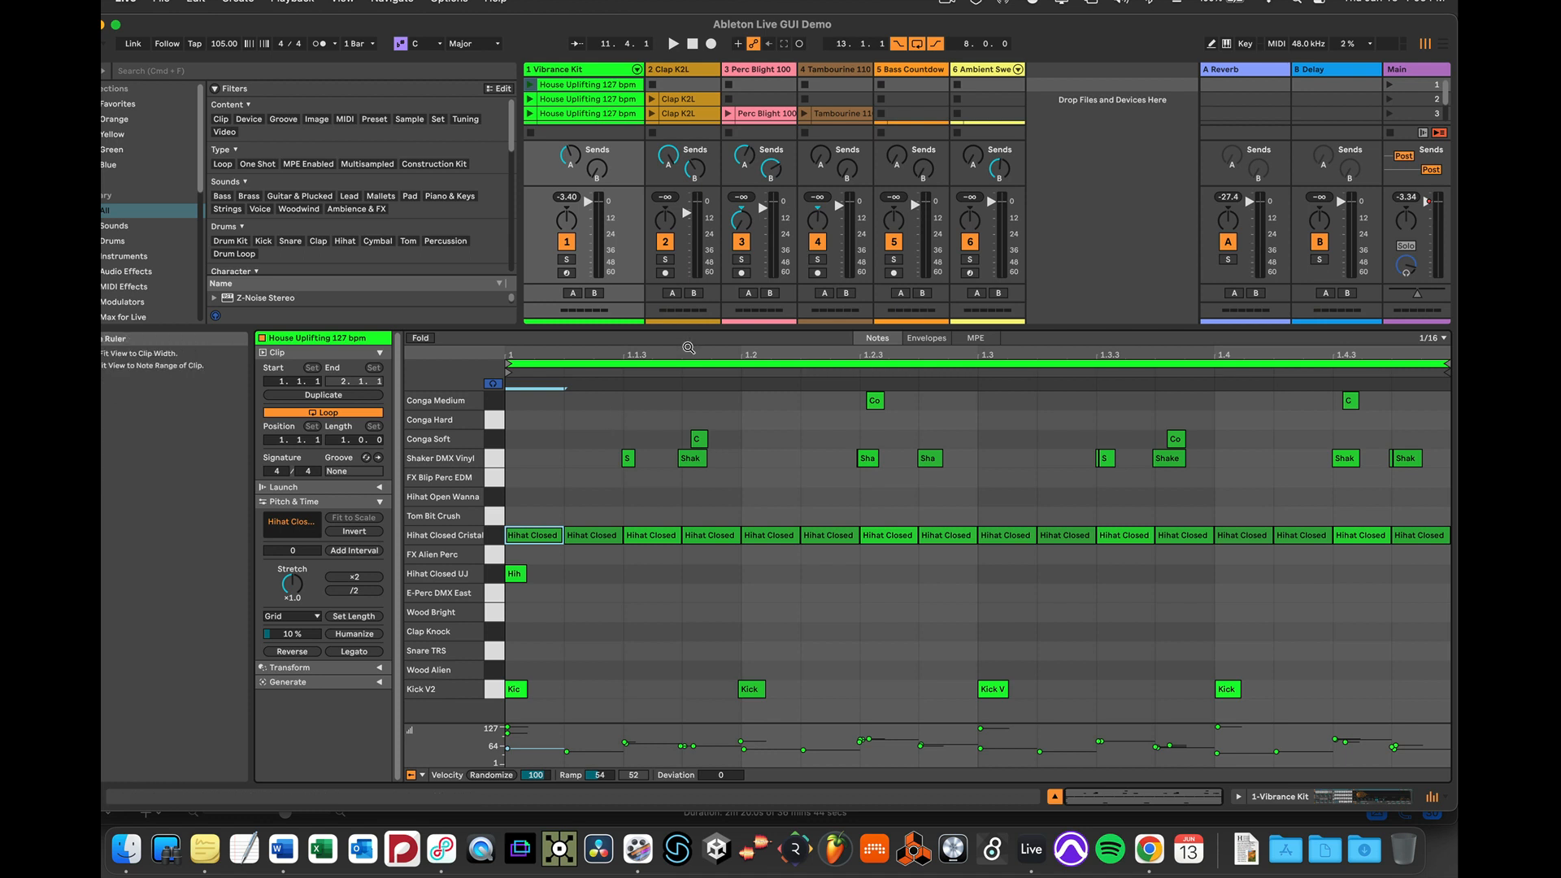
mouse_move(688, 348)
left_mouse_down()
mouse_move(689, 427)
mouse_move(688, 350)
left_mouse_up()
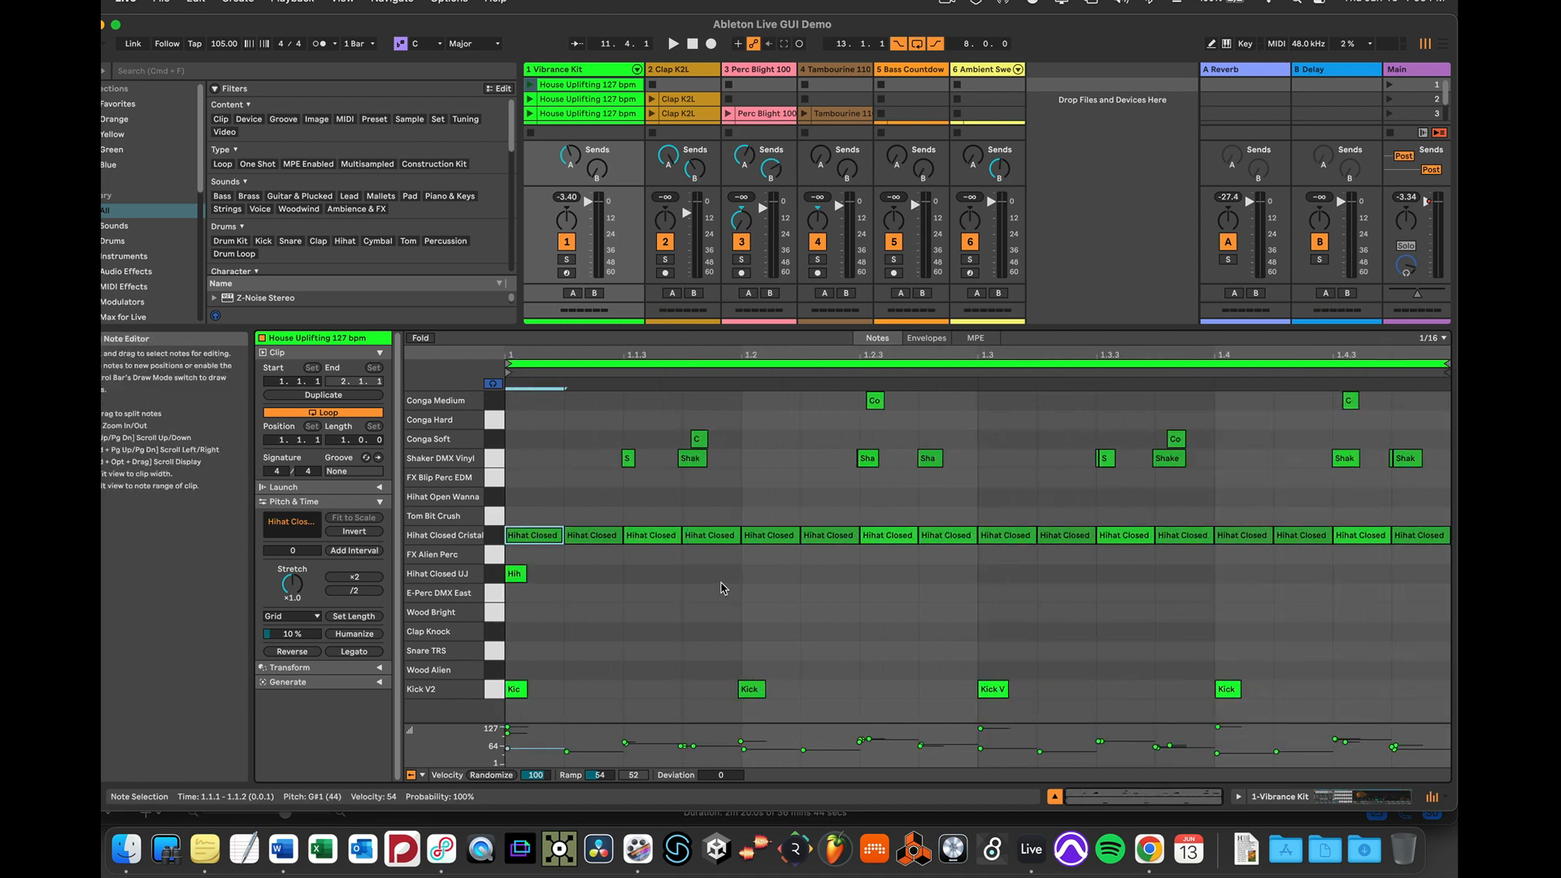
Switch the MIDI note editor to the Narrow adaptive grid
right_click(611, 569)
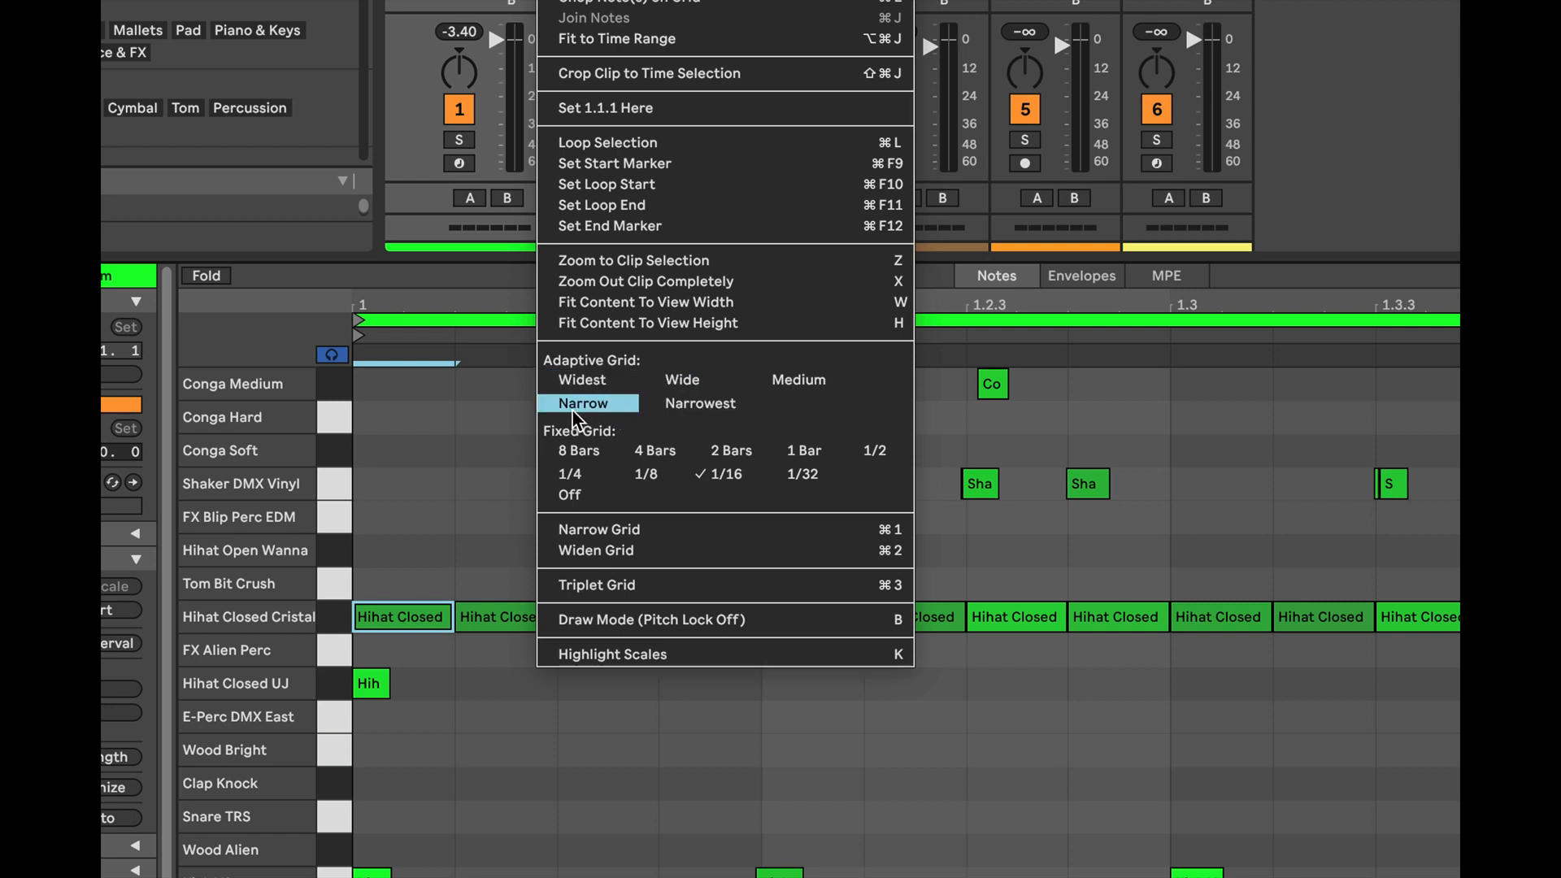
left_click(582, 404)
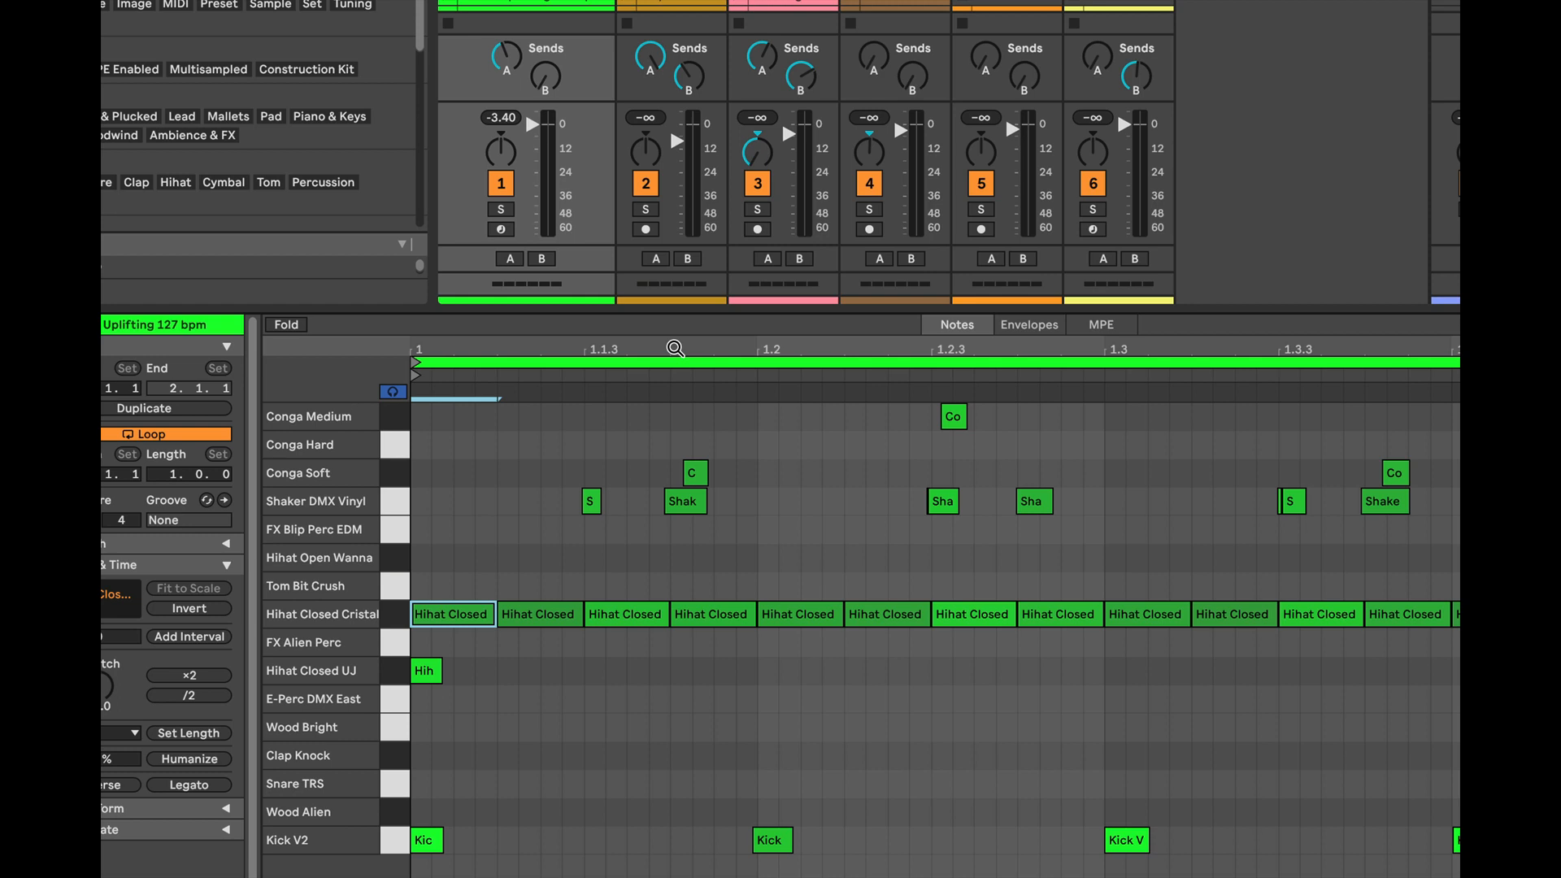
mouse_move(675, 348)
left_mouse_down()
mouse_move(675, 472)
mouse_move(675, 296)
mouse_move(675, 347)
left_mouse_up()
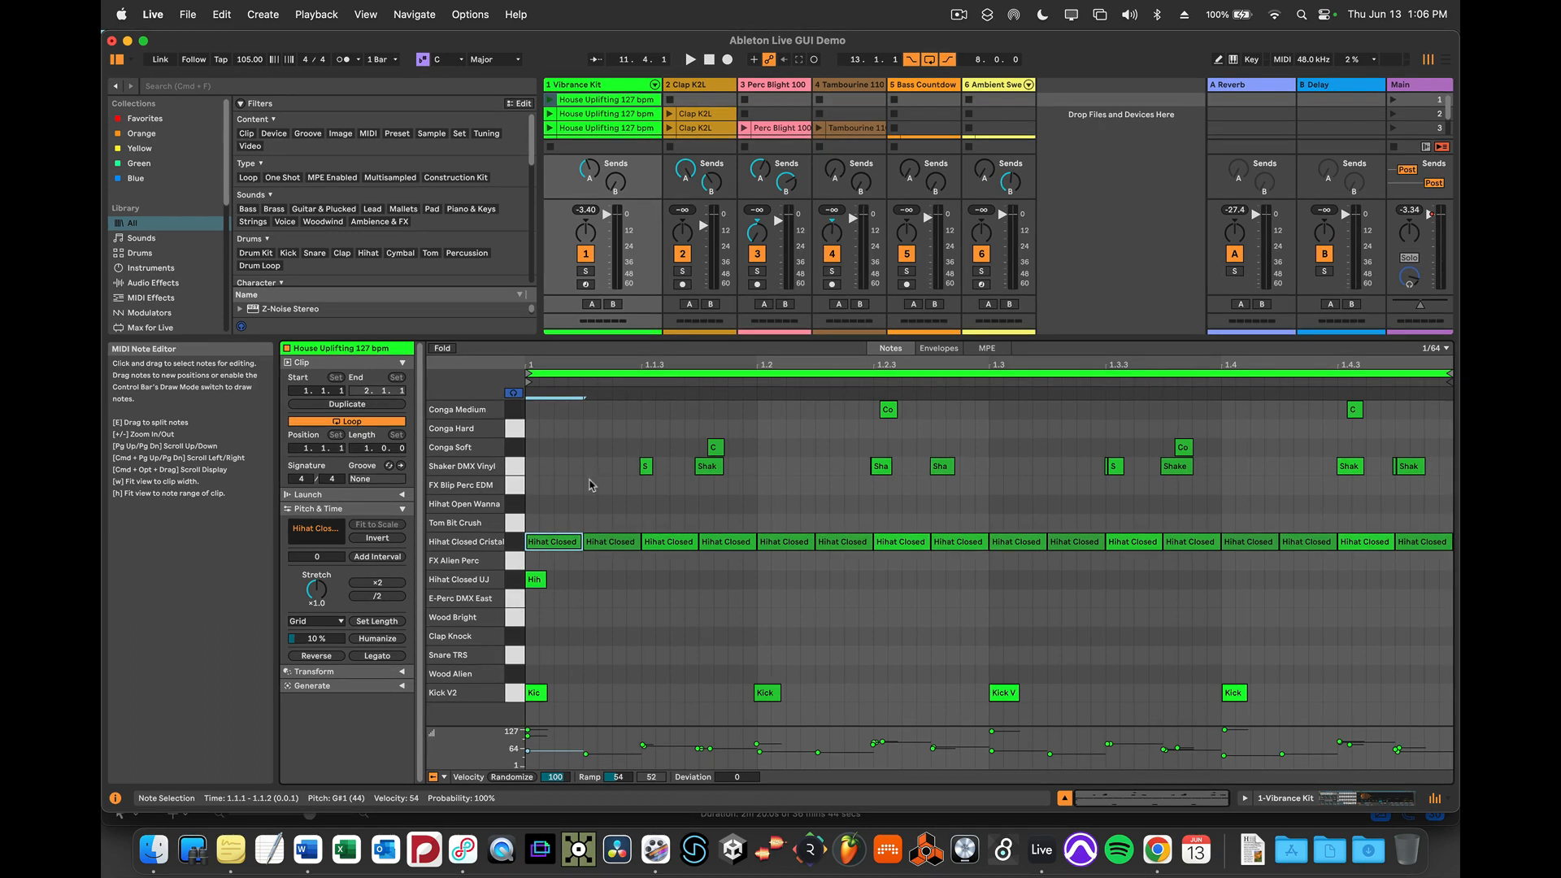
Enlarge the velocity lane and raise the Hihat Closed Cristal note at 1.1.3 to velocity 105
left_click(654, 728)
left_click_drag(654, 726, 650, 583)
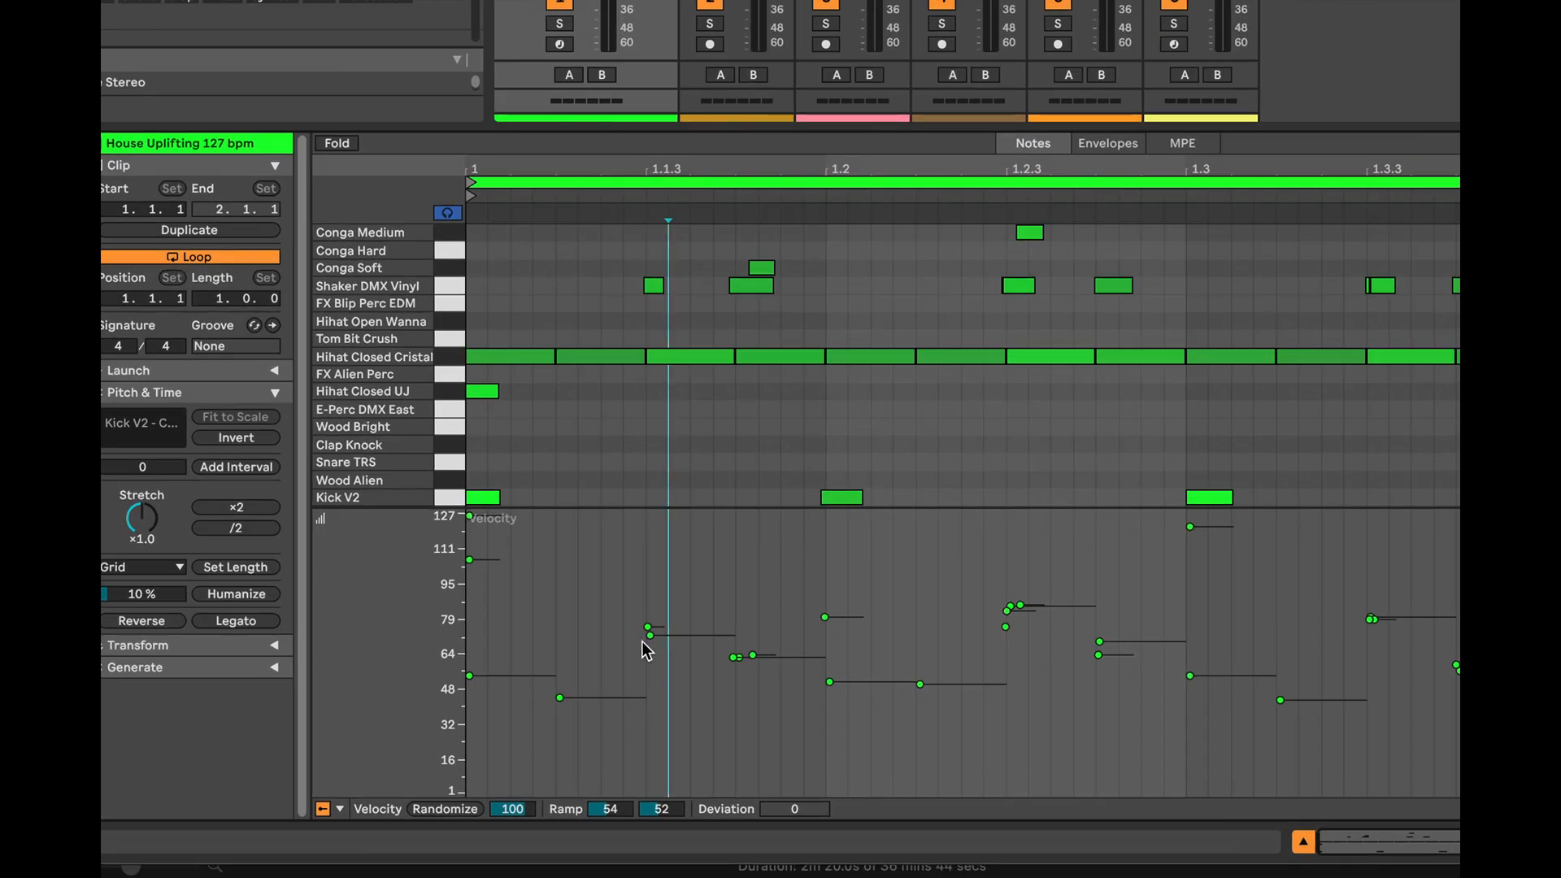
left_click(642, 661)
left_click(648, 635)
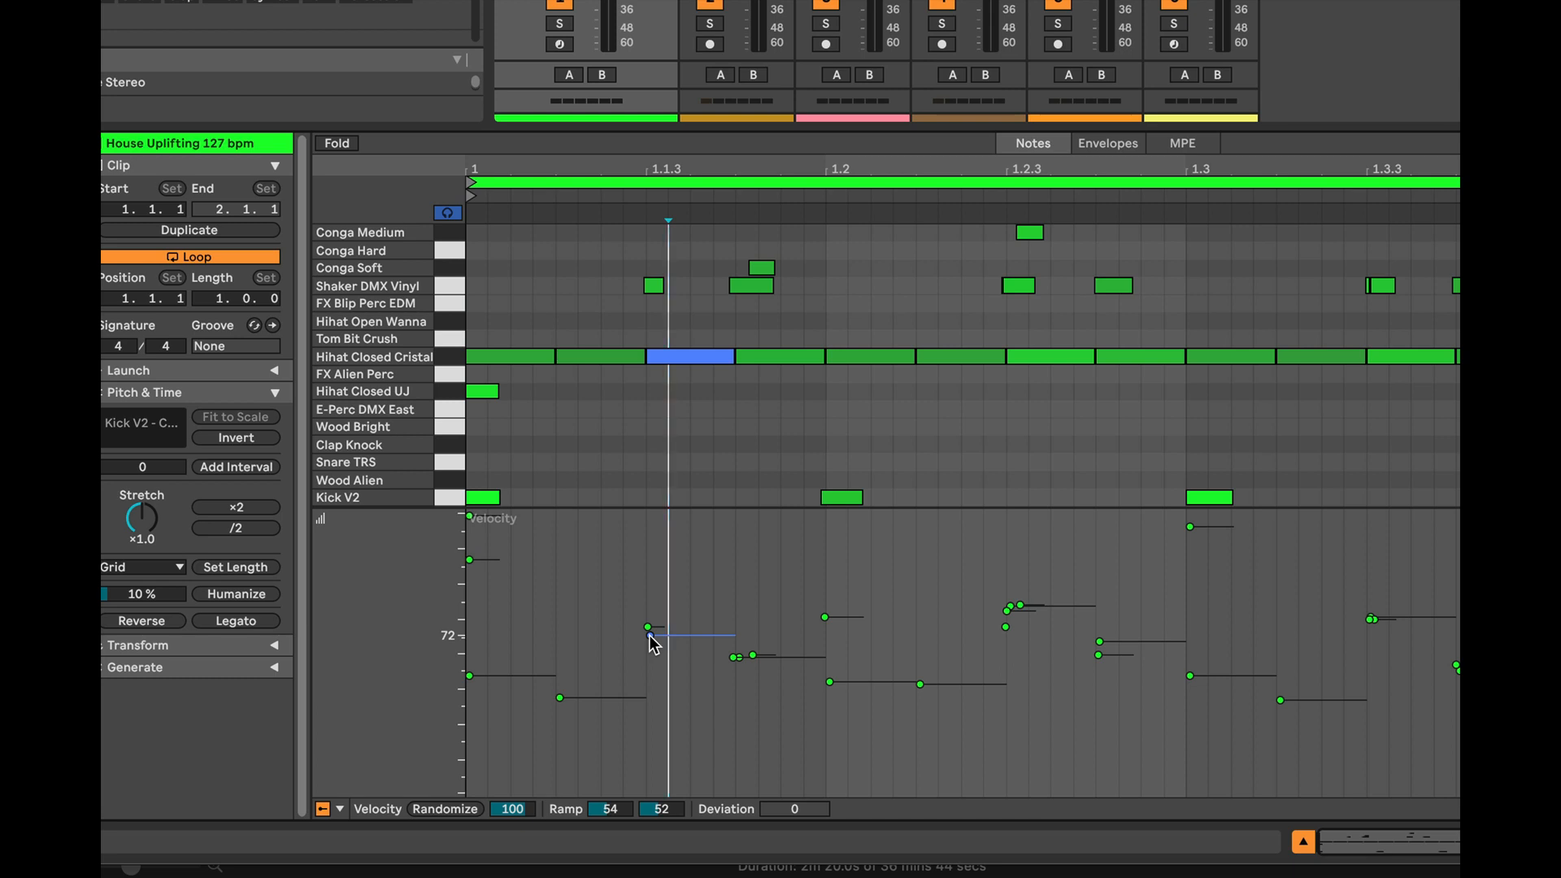
mouse_move(651, 636)
left_mouse_down()
mouse_move(651, 513)
mouse_move(650, 760)
mouse_move(651, 562)
left_mouse_up()
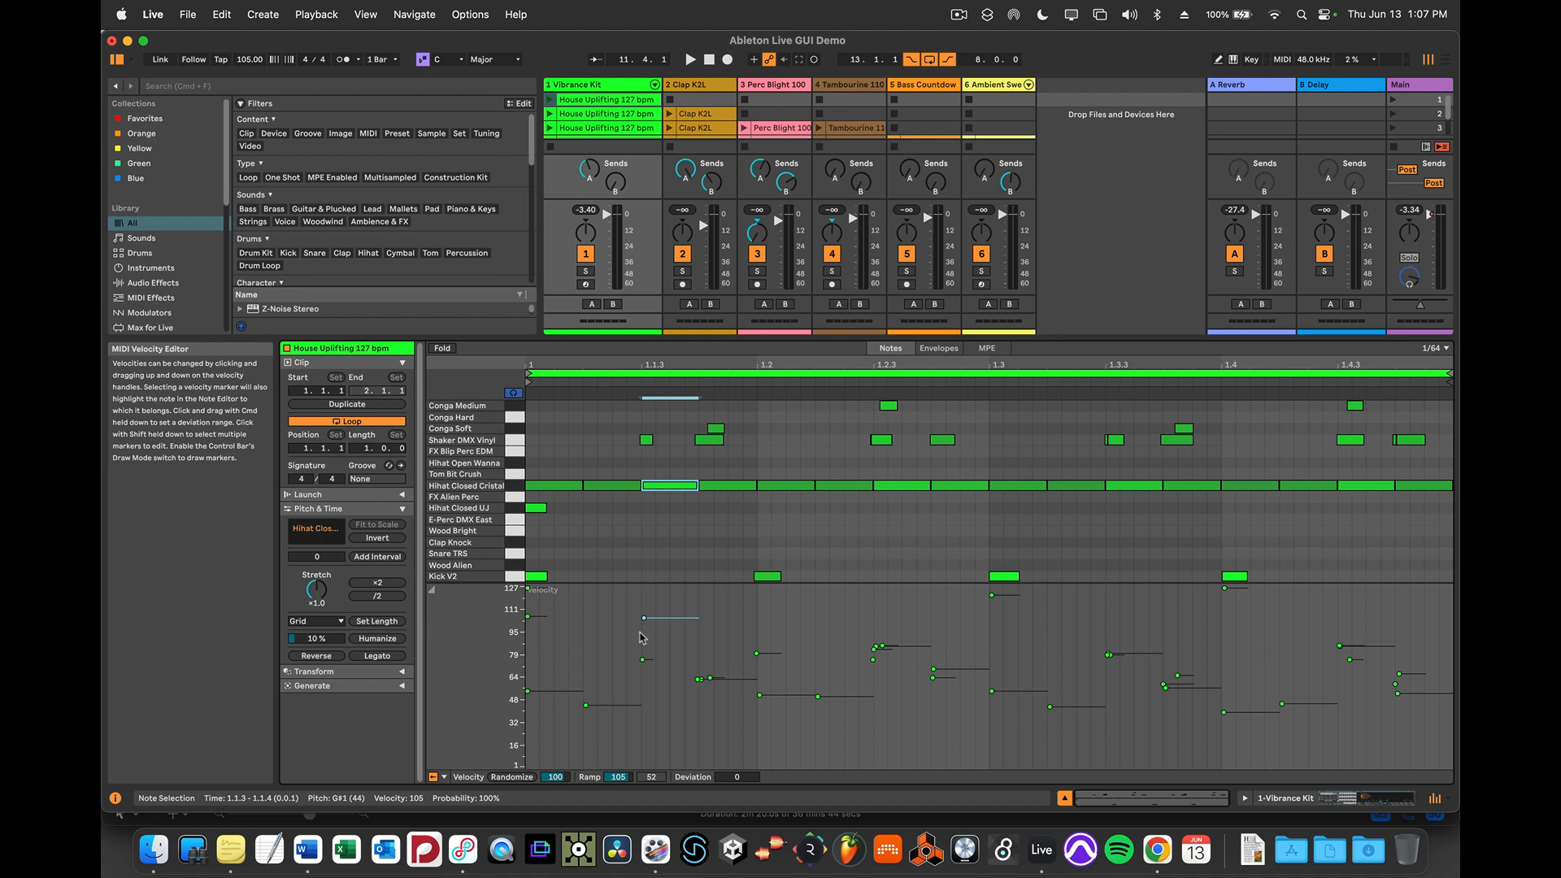
left_click(647, 639)
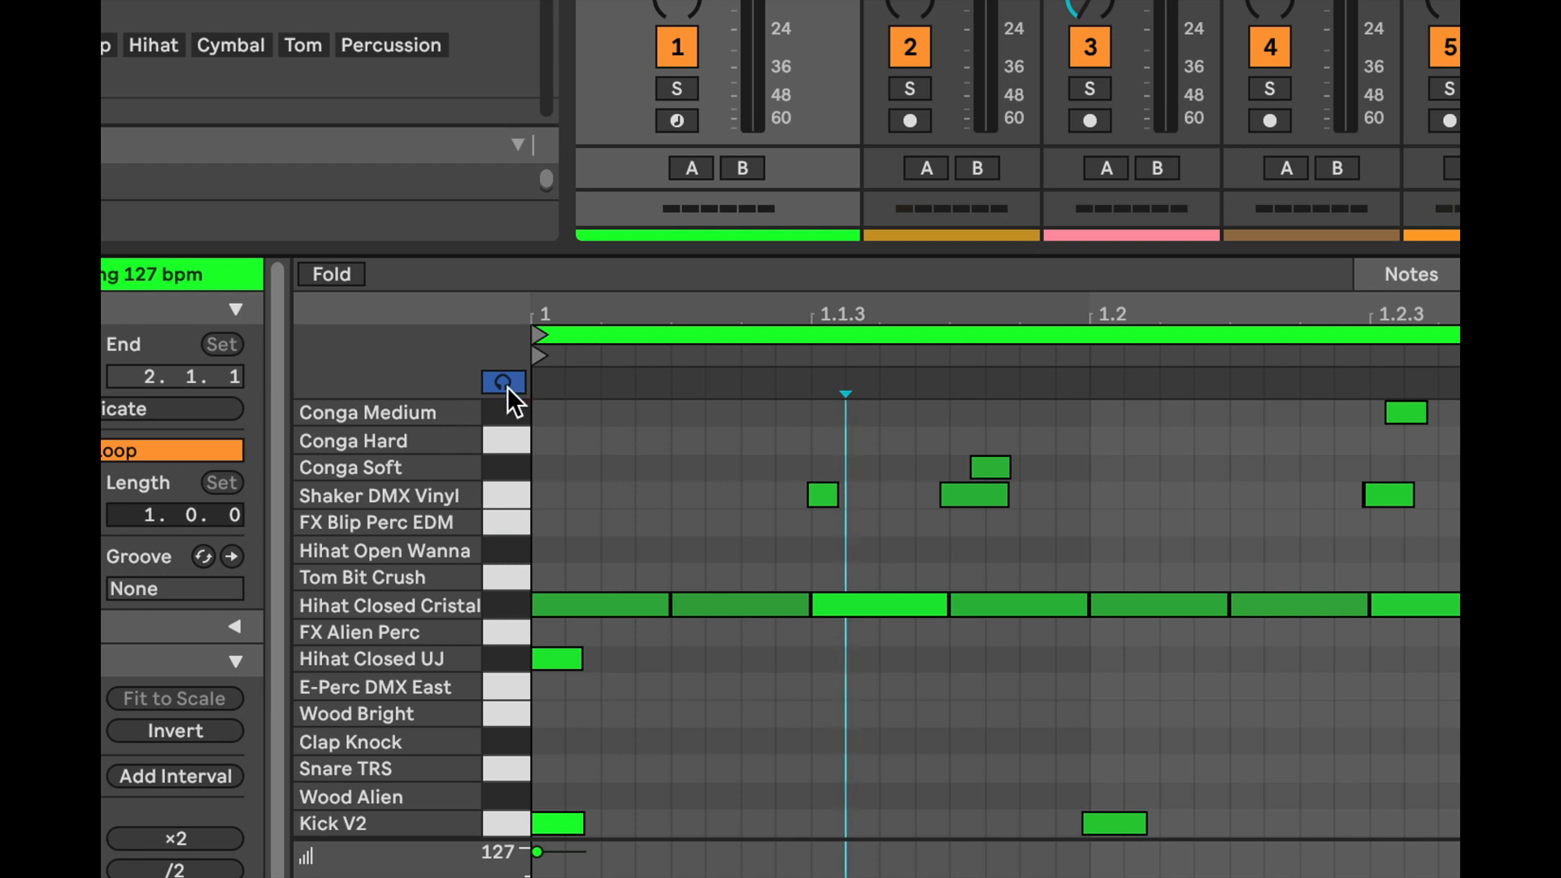
With note preview on, try out a lengthened Conga Hard note at the clip start and delete it
double_click(546, 437)
left_click_drag(557, 437, 608, 439)
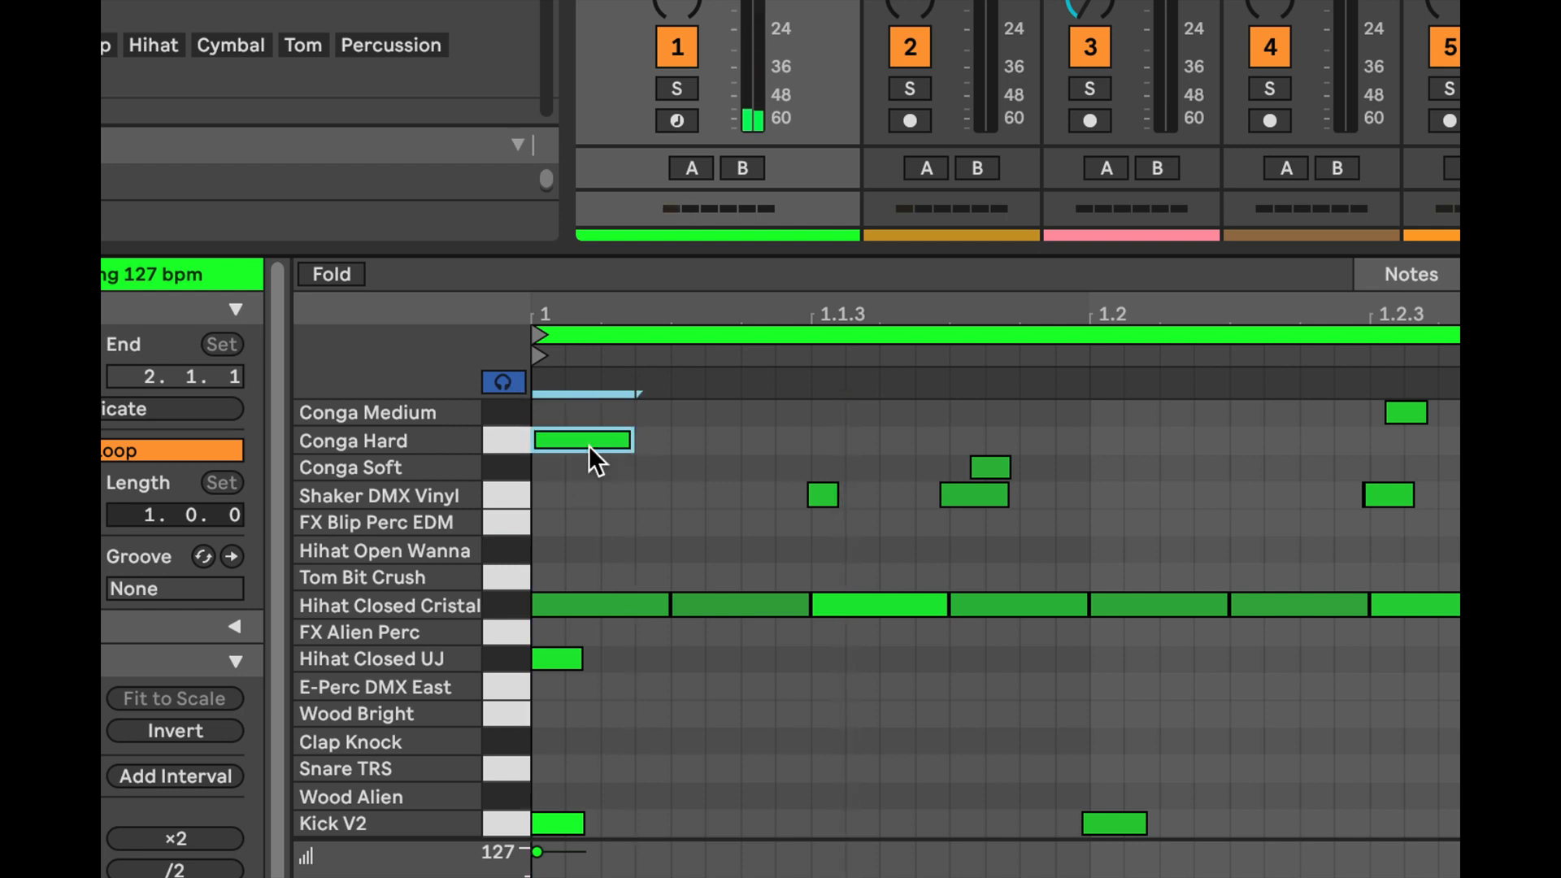
double_click(584, 439)
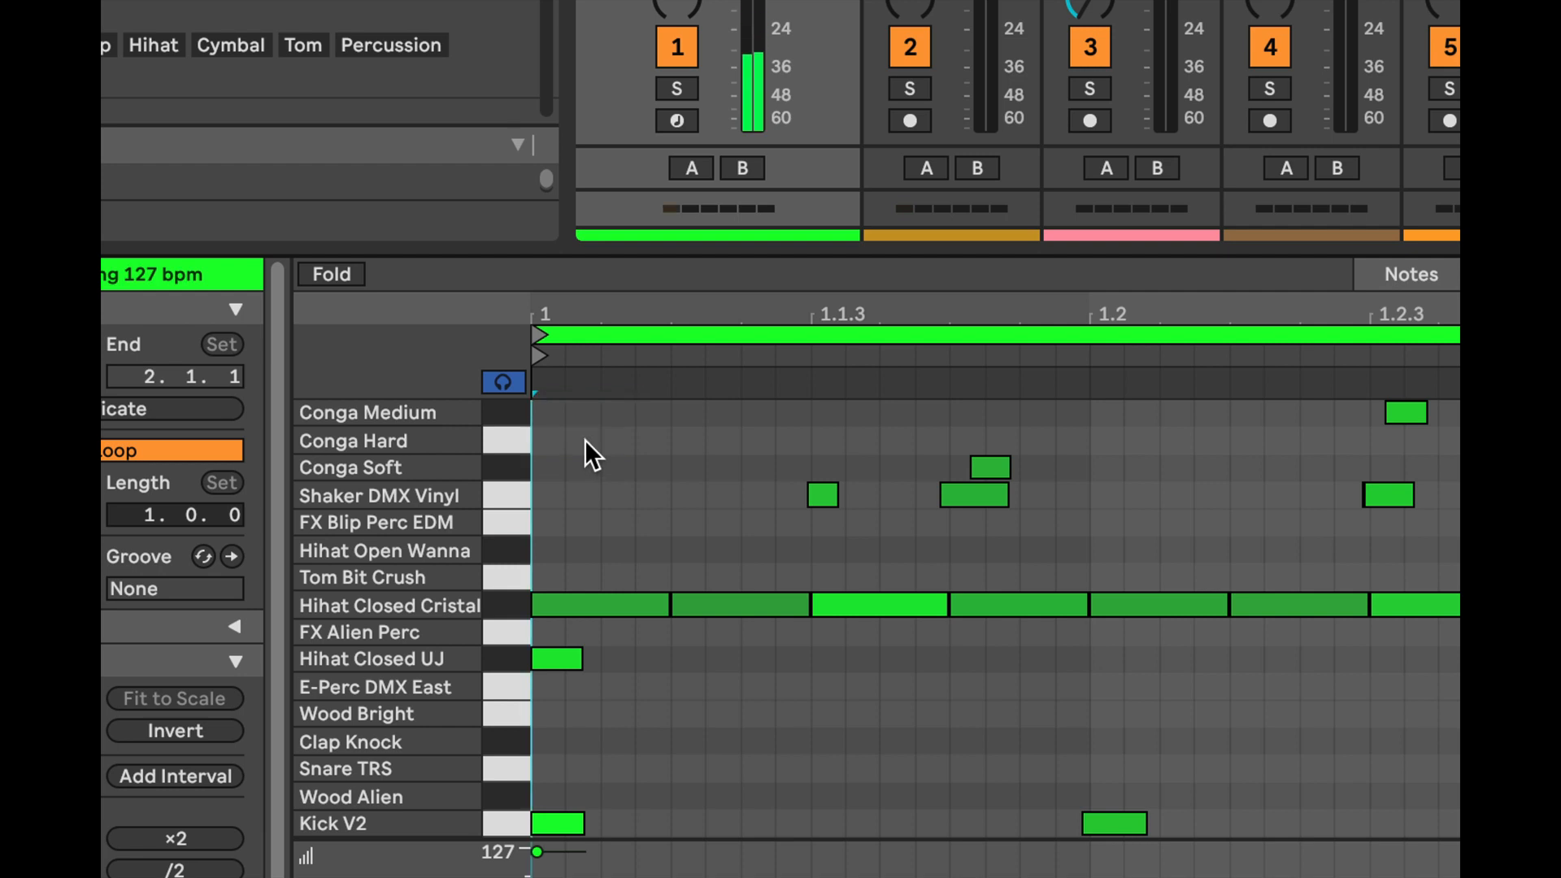
Try moving a short new Conga Hard note at the clip start down to FX Blip Perc EDM, and delete it
double_click(548, 442)
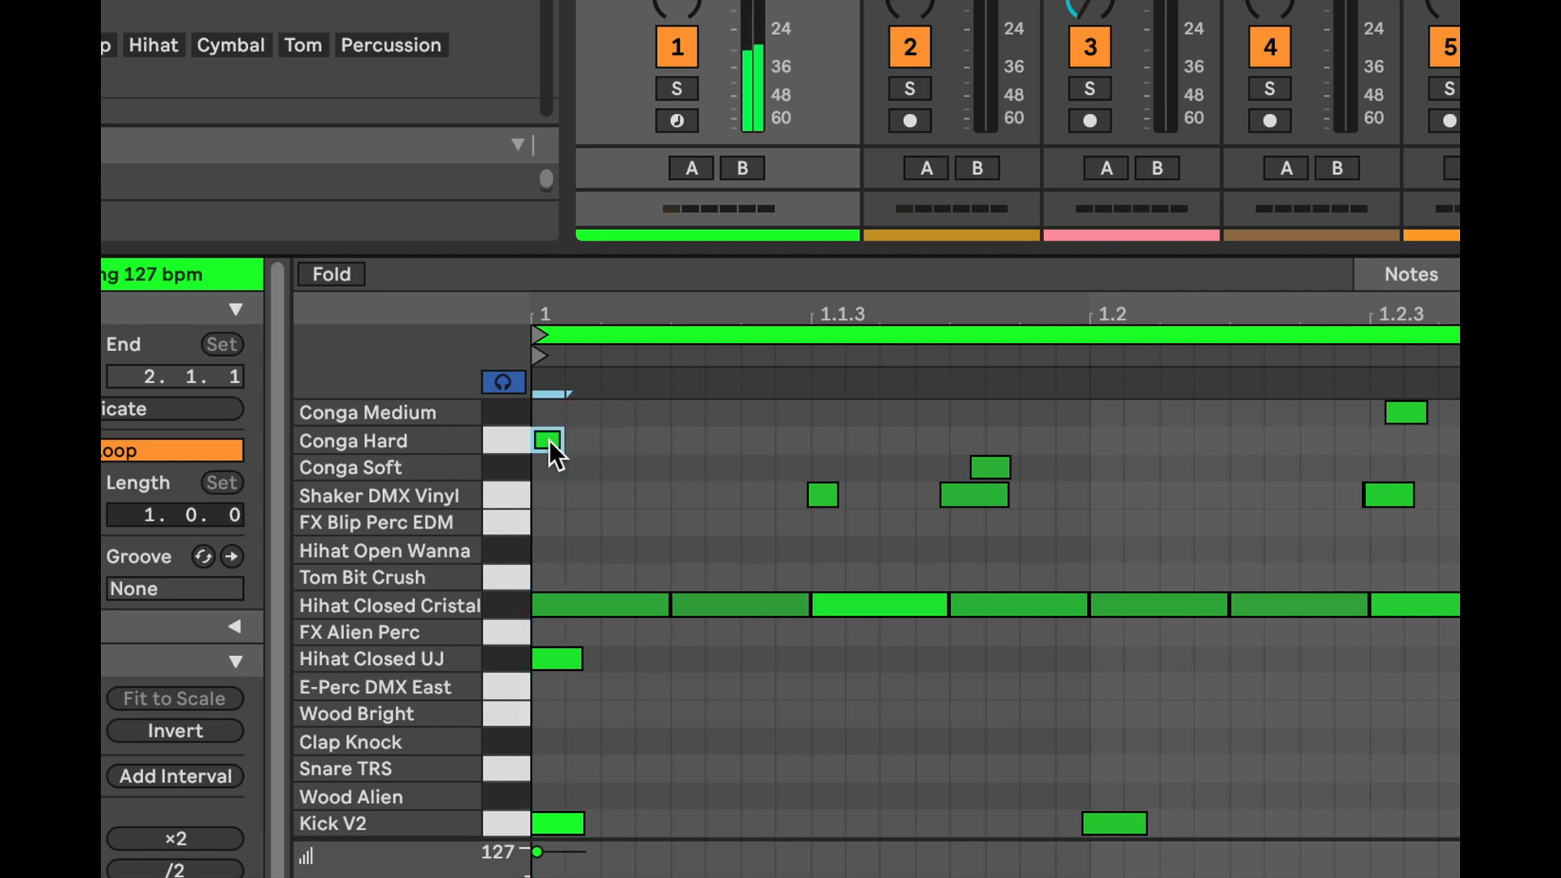
left_click_drag(549, 441, 554, 511)
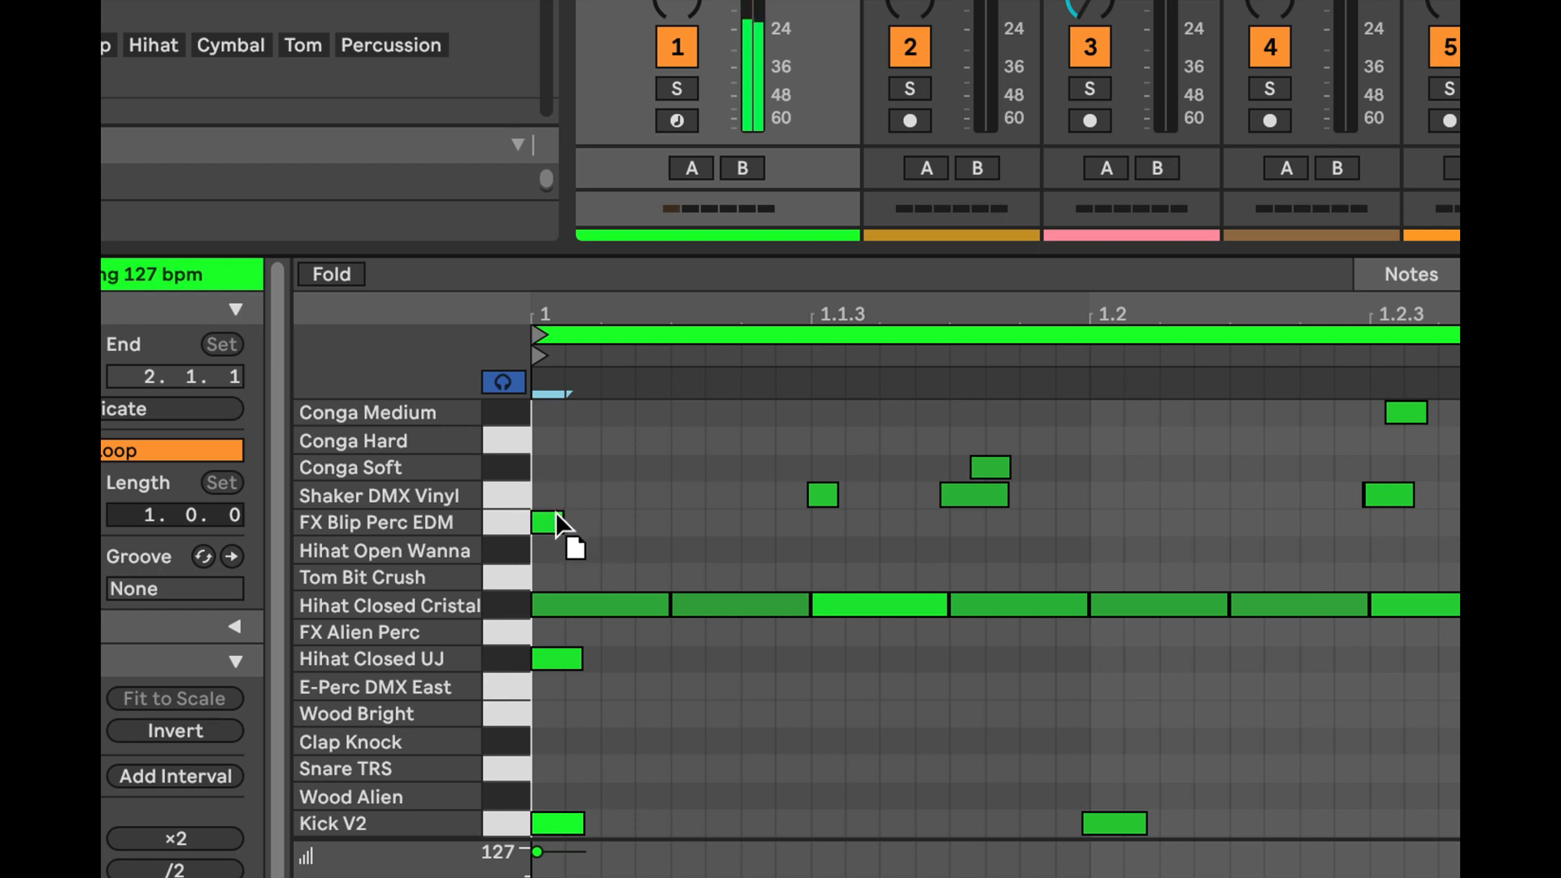
double_click(553, 517)
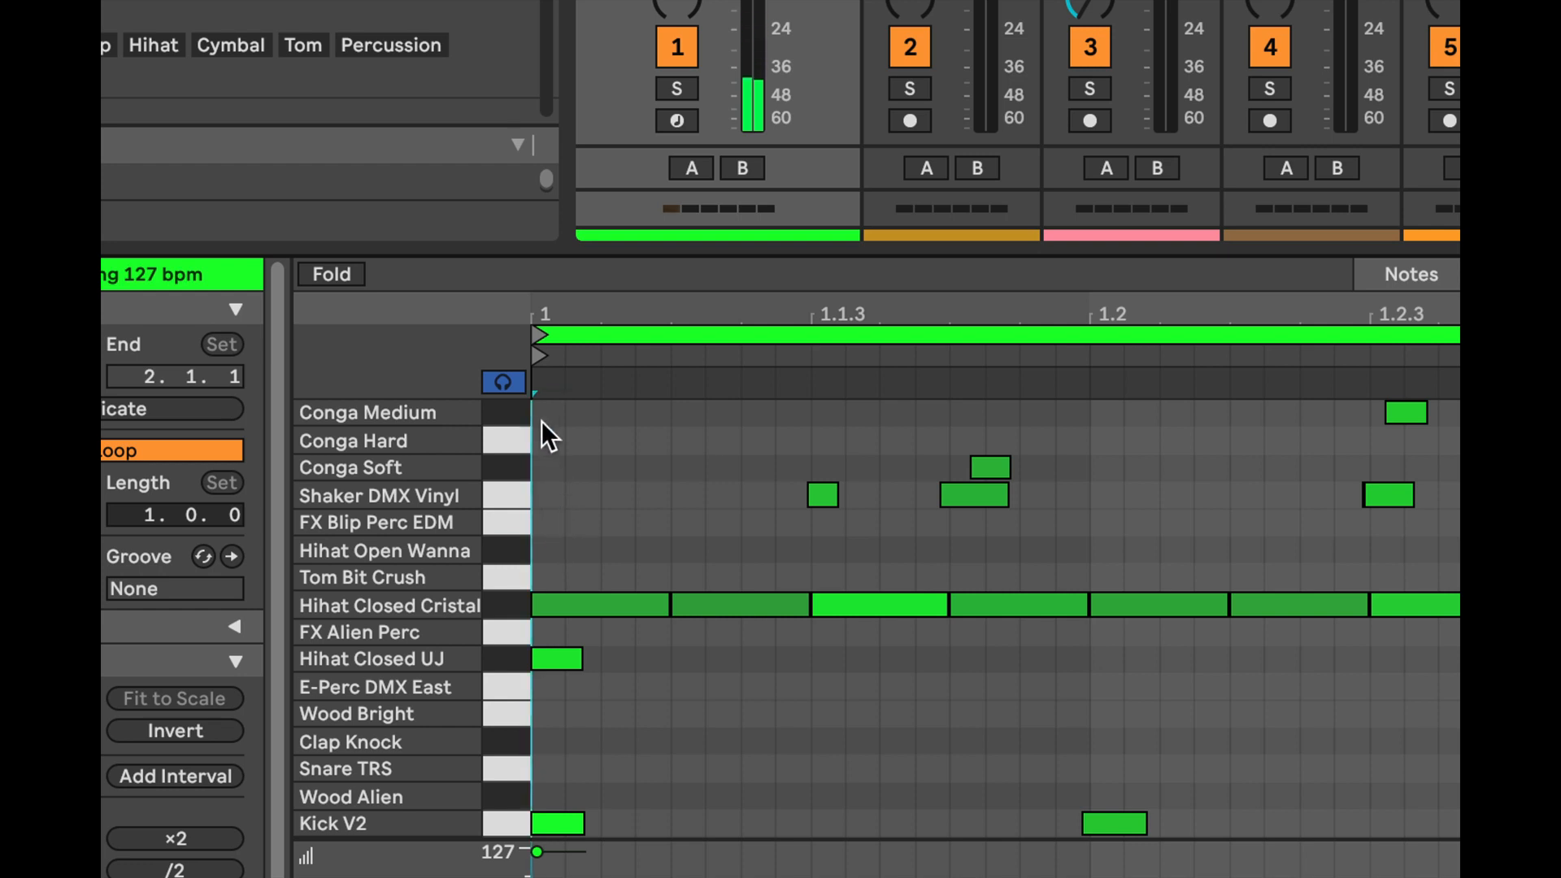
Turn off note preview and add a Conga Hard note at the clip start, extended to the end of the first hi-hat note
left_click(504, 380)
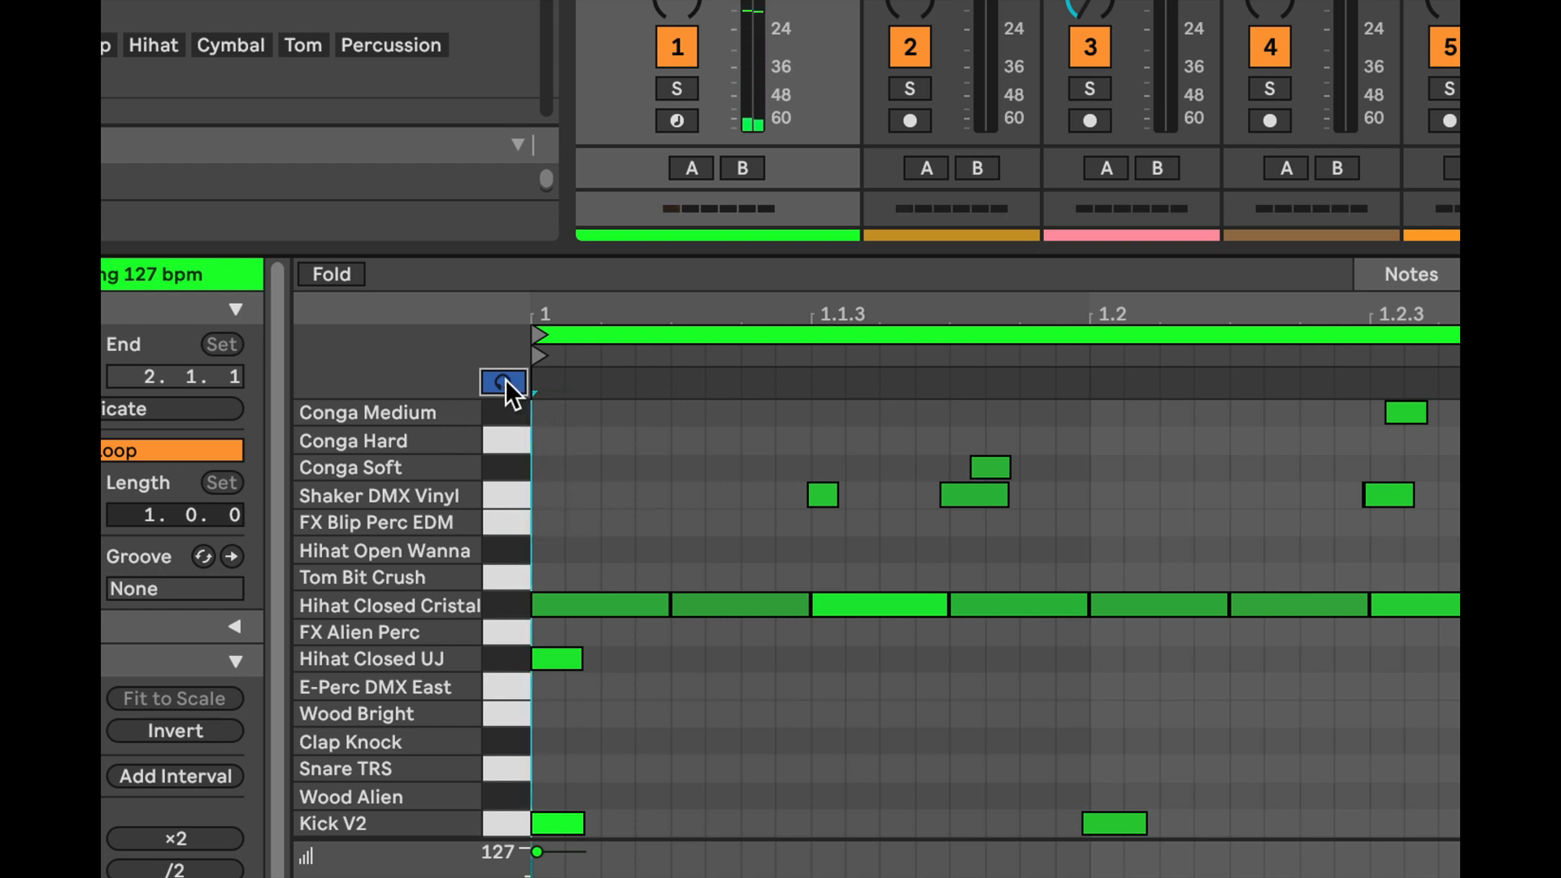
double_click(552, 442)
left_click_drag(565, 441, 672, 445)
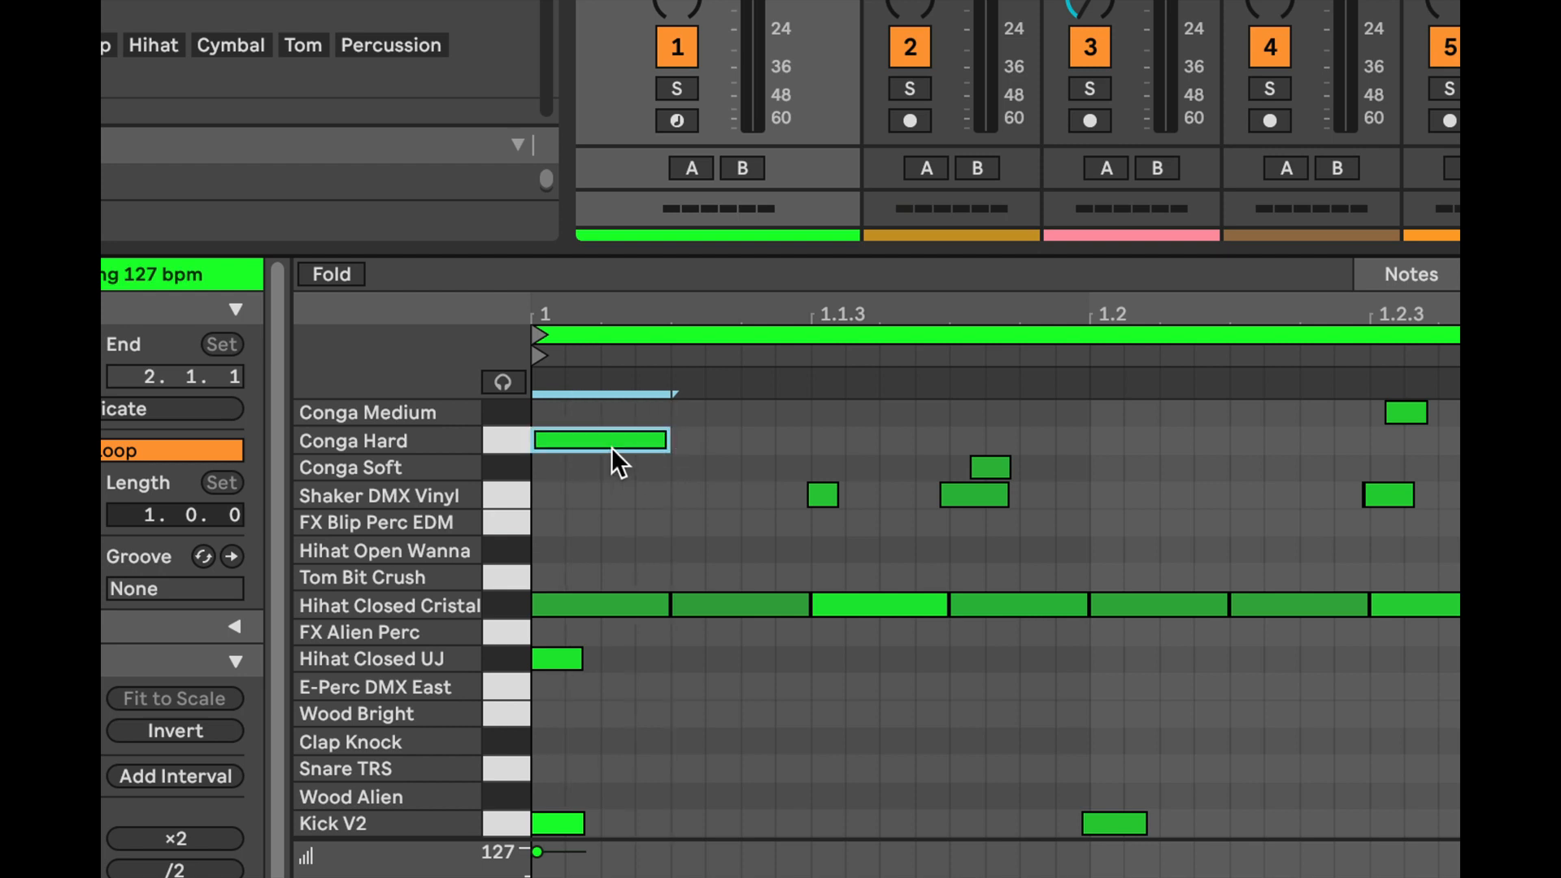